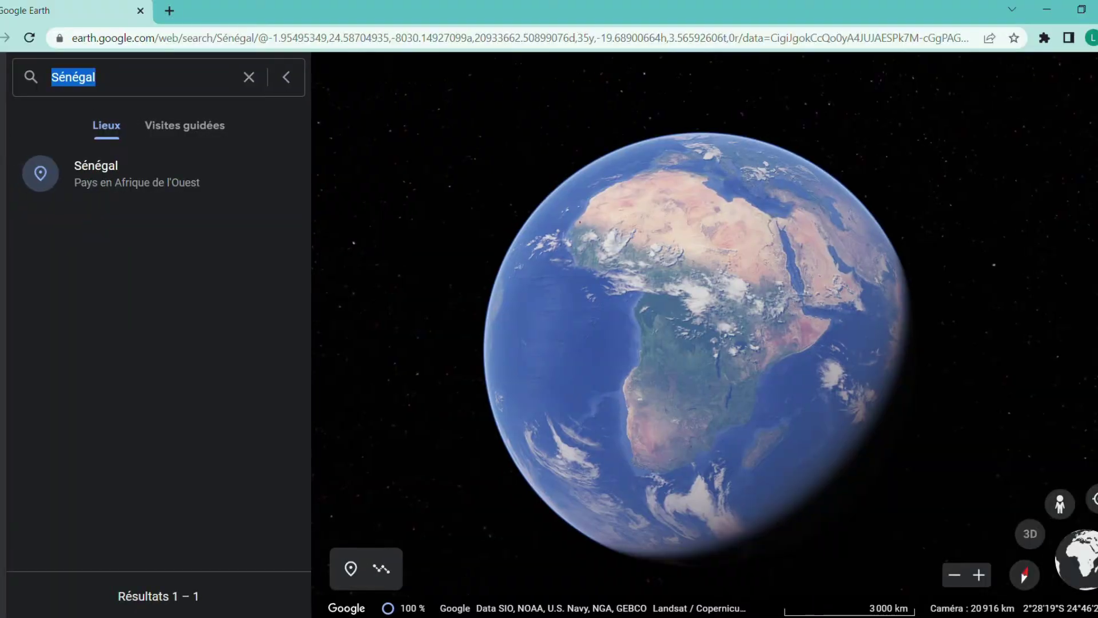
- Pick the Sénégal search result to fly the globe there and show its info card
{"action": "left_click", "coordinate": [128, 172]}
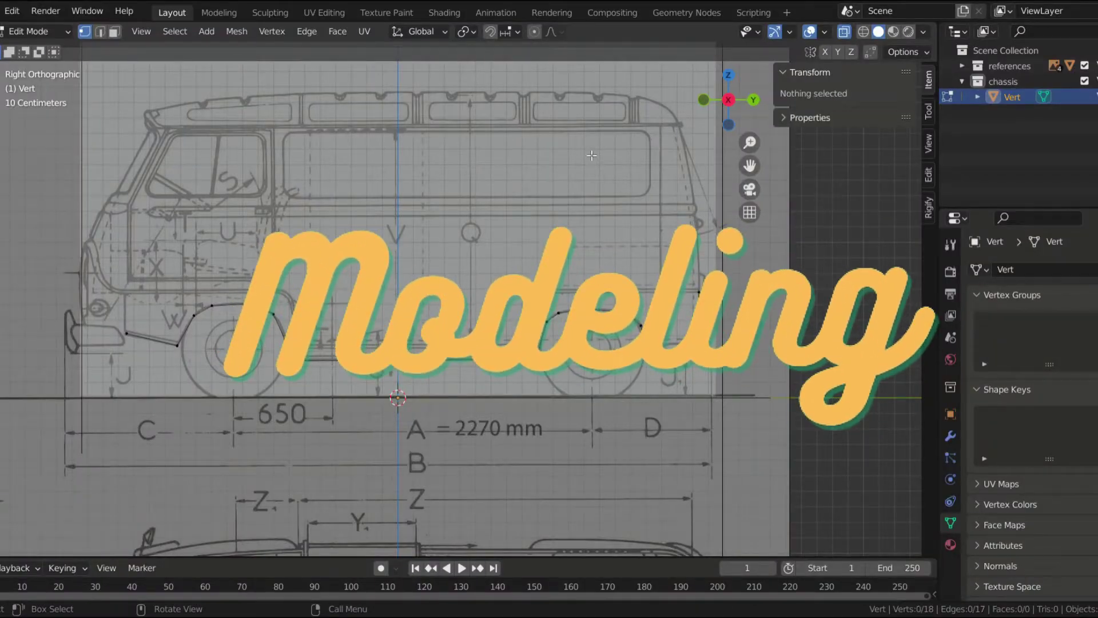
- Check the bus blueprints from the front, side, top and rear orthographic views
{"action": "key", "text": "KP_1"}
{"action": "key", "text": "KP_3"}
{"action": "key", "text": "KP_7"}
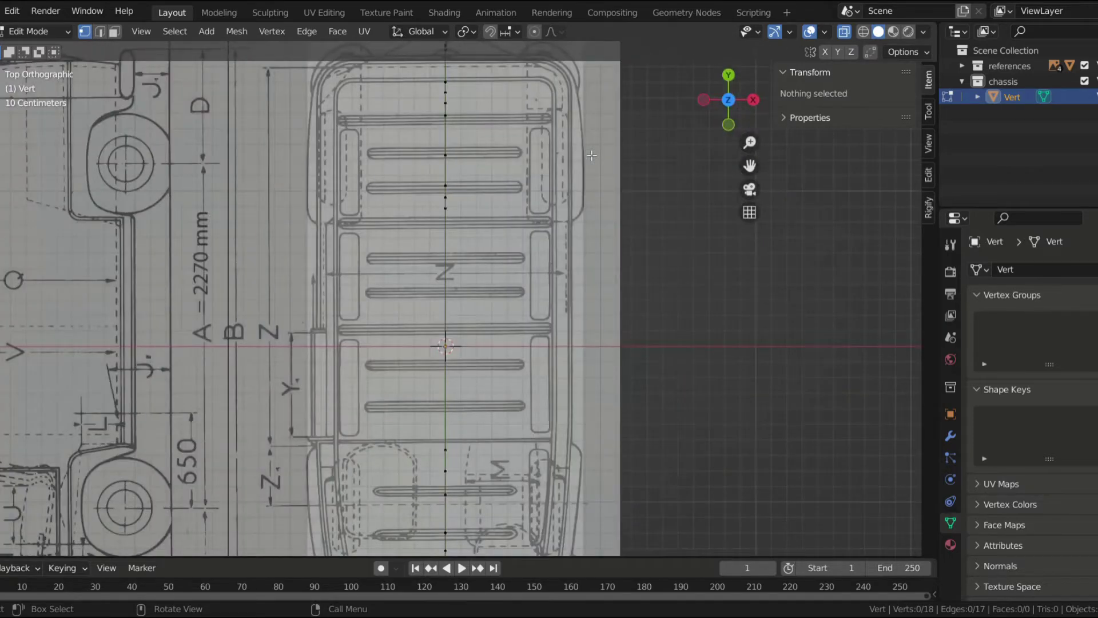
{"action": "key", "text": "KP_1"}
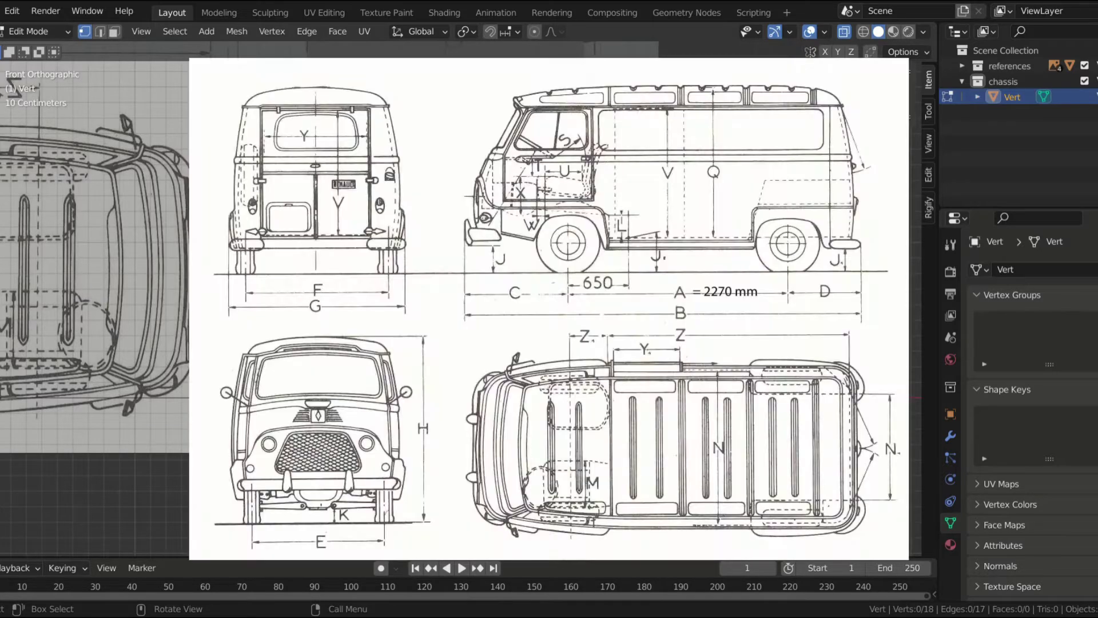
{"action": "key", "text": "ctrl+KP_1"}
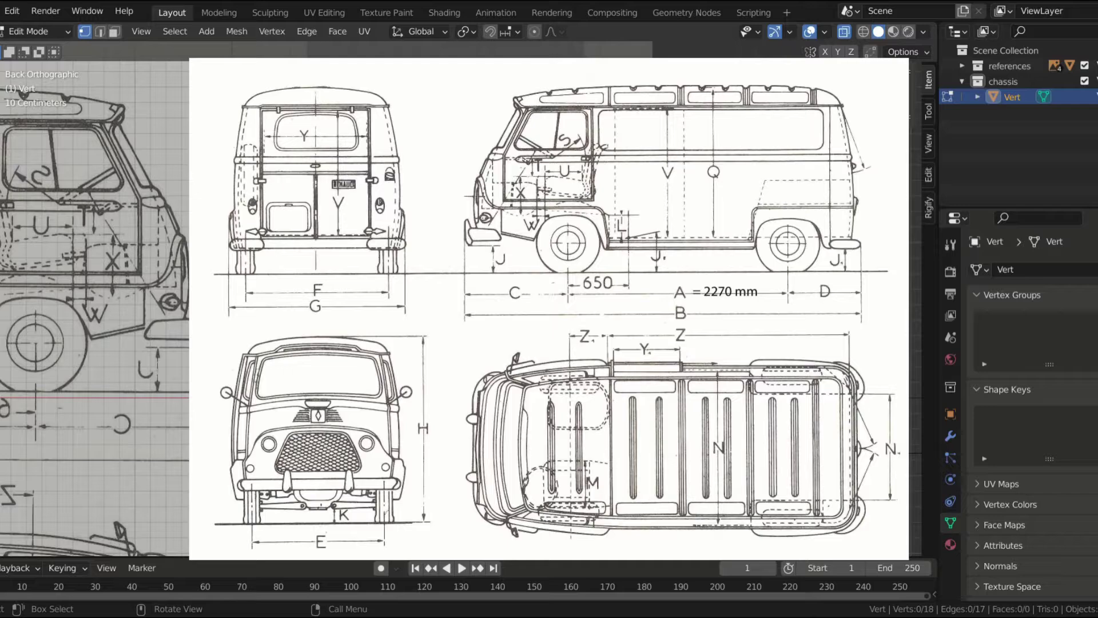
{"action": "key", "text": "KP_3"}
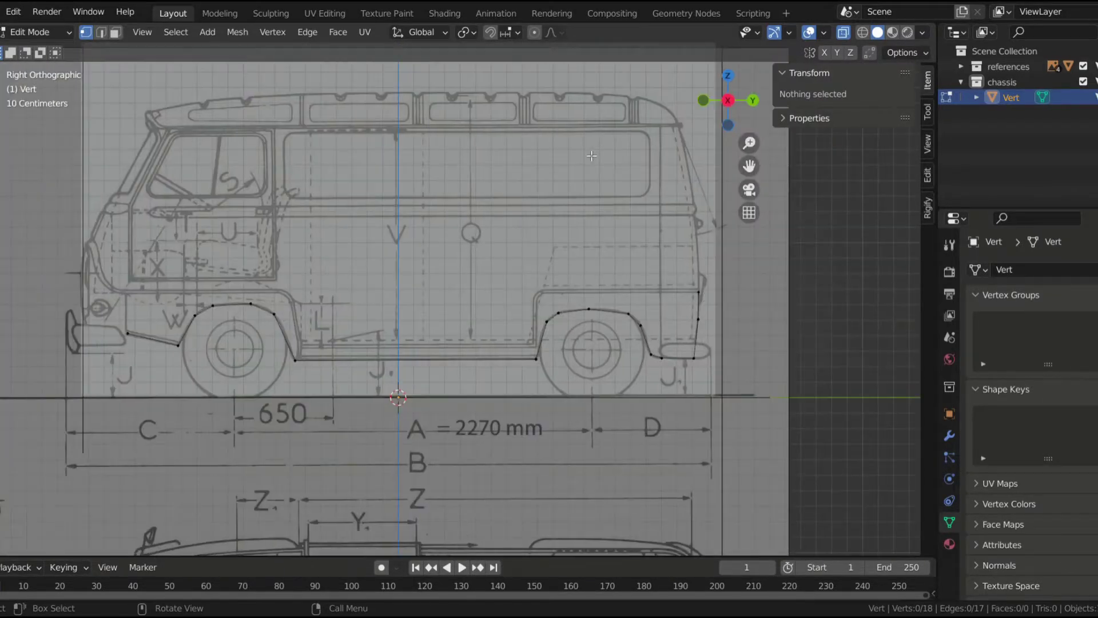
{"action": "key", "text": "KP_7"}
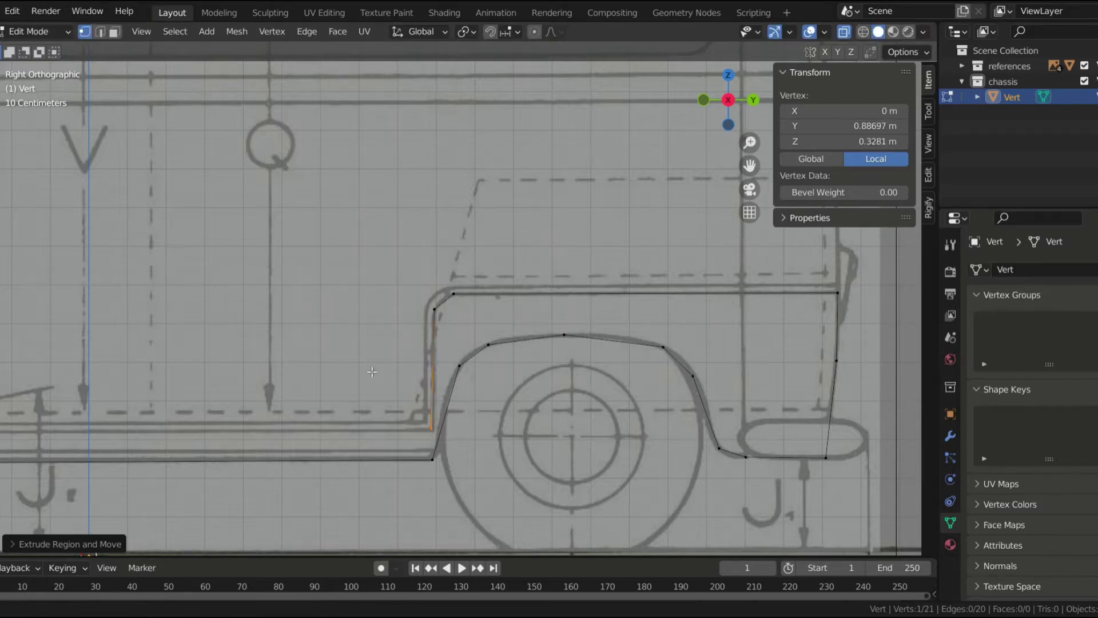
- Zoom out and back in, then pan the view toward the front of the van
{"action": "scroll", "coordinate": [372, 372], "scroll_direction": "down", "scroll_amount": 3}
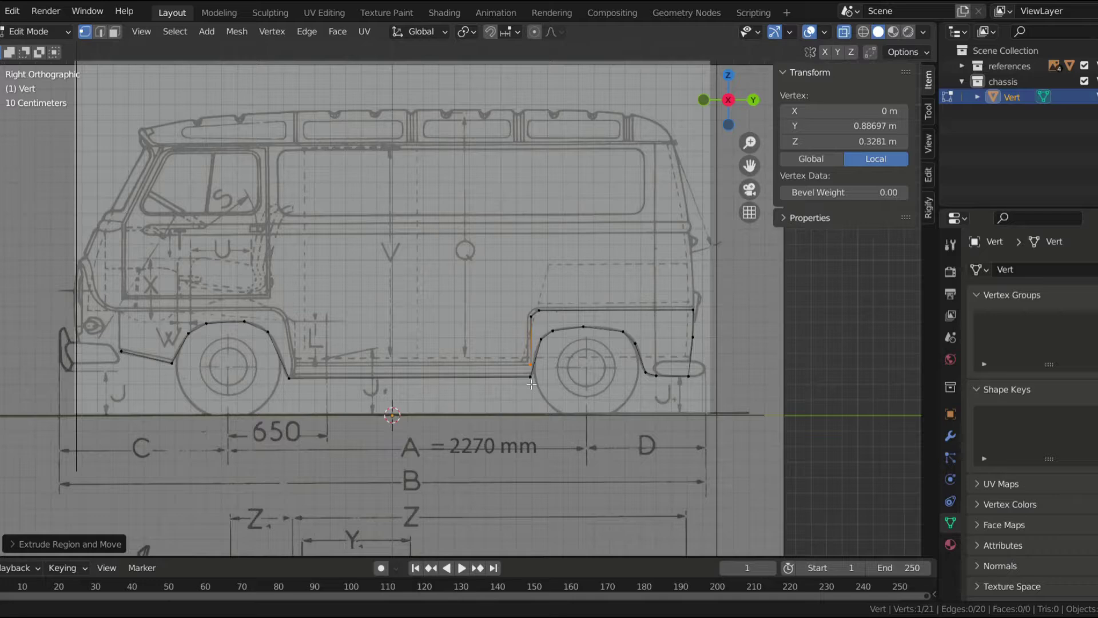
{"action": "scroll", "coordinate": [531, 384], "scroll_direction": "up", "scroll_amount": 4}
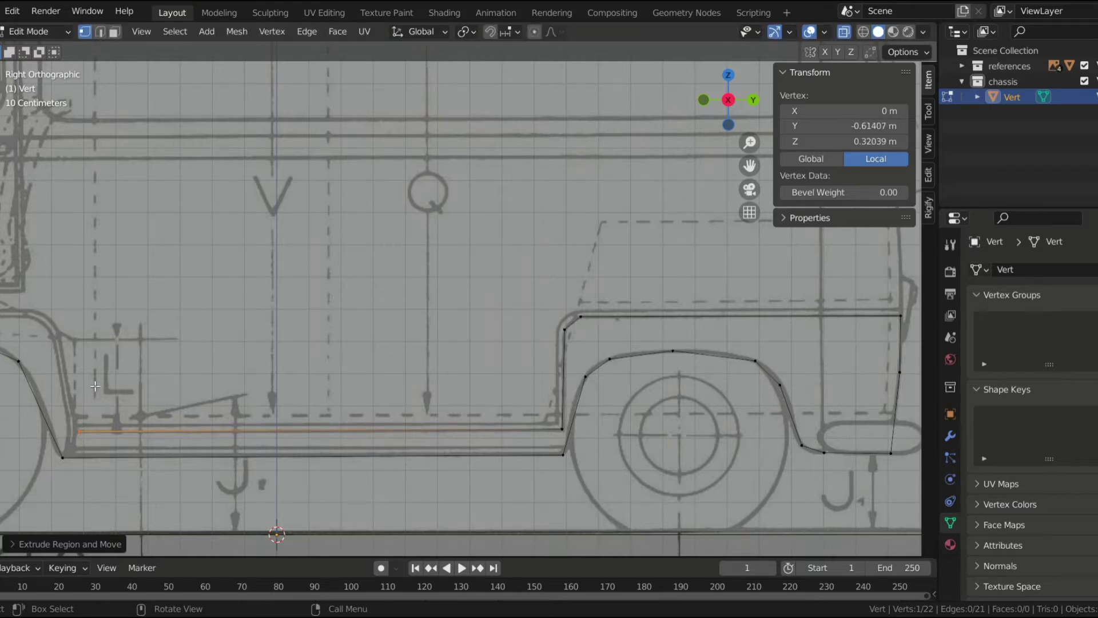
{"action": "middle_click_drag", "start_coordinate": [96, 376], "coordinate": [437, 417], "text": "shift"}
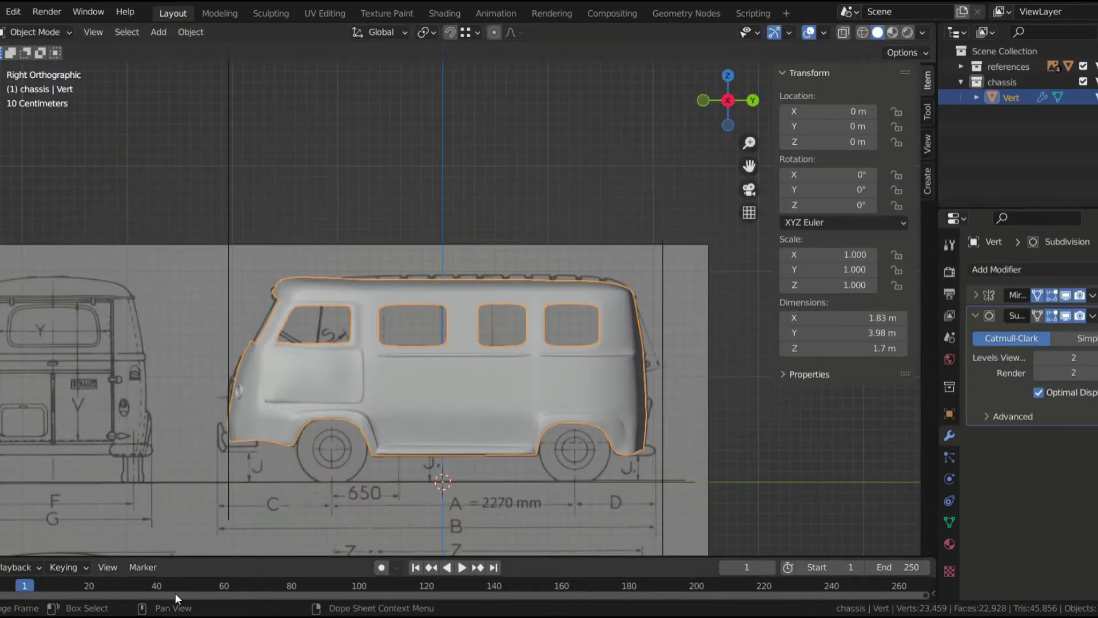
- Orbit the van body in perspective to its rear, then return to the side view
{"action": "middle_click_drag", "start_coordinate": [346, 404], "coordinate": [101, 227]}
{"action": "middle_click_drag", "start_coordinate": [331, 322], "coordinate": [228, 365]}
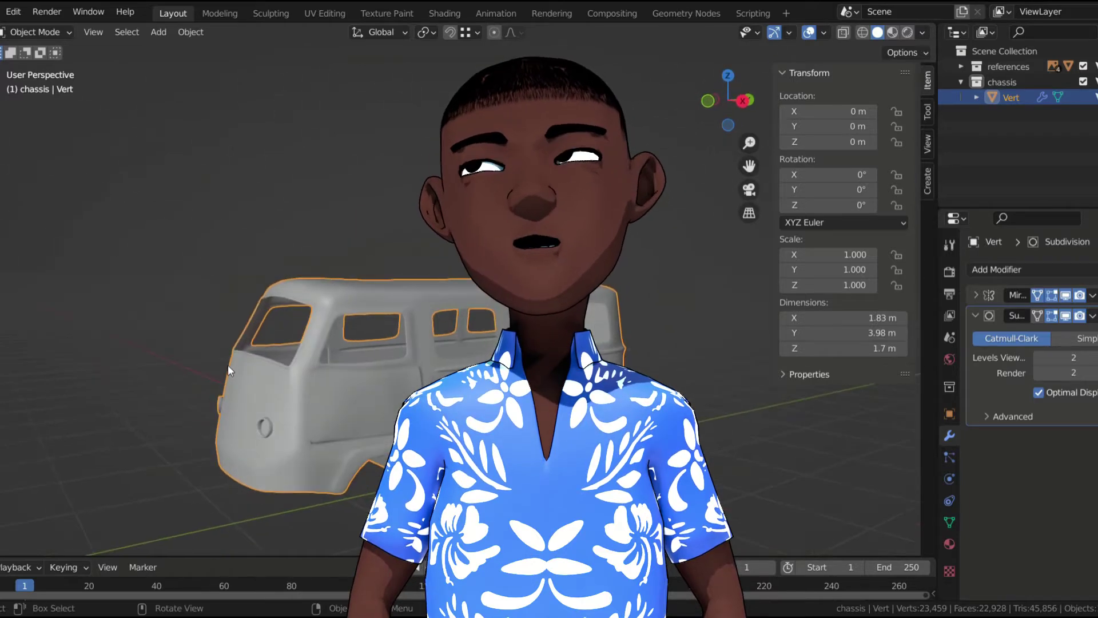
{"action": "key", "text": "KP_3"}
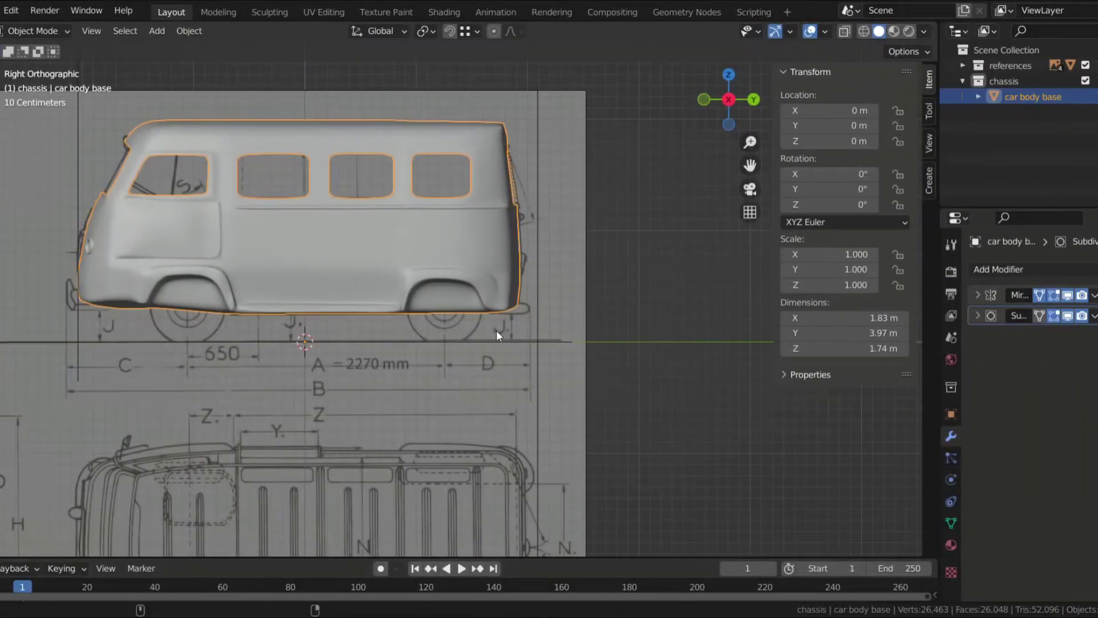
{"action": "middle_click_drag", "start_coordinate": [496, 330], "coordinate": [517, 338]}
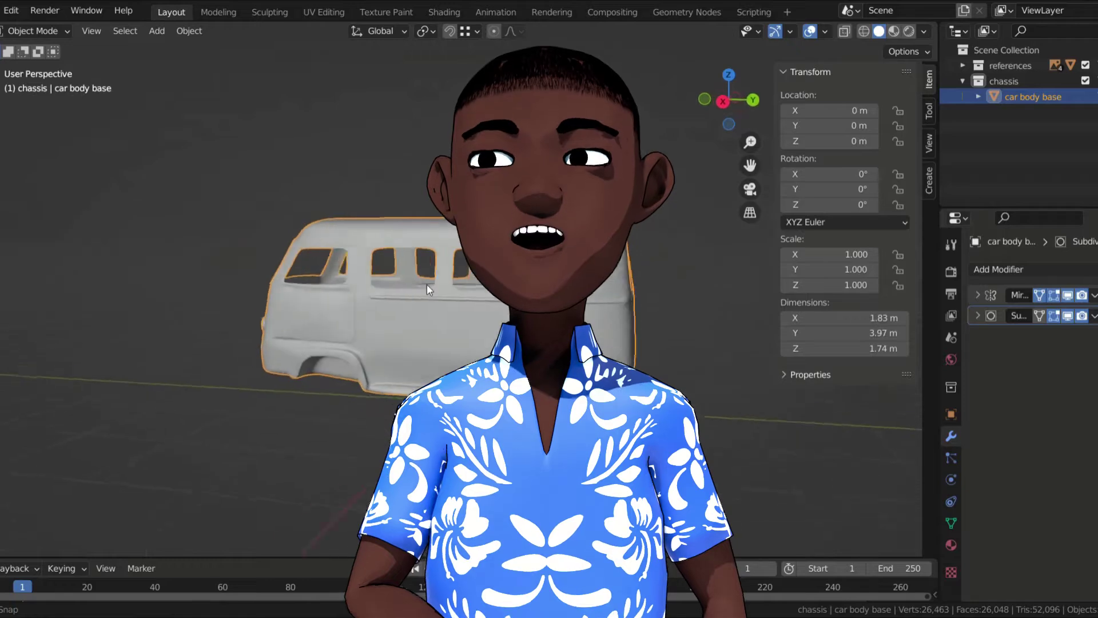
- Enter Edit Mode on the van body, deselect it, and inspect it from front and rear angles
{"action": "middle_click_drag", "start_coordinate": [427, 284], "coordinate": [785, 349]}
{"action": "key", "text": "Tab"}
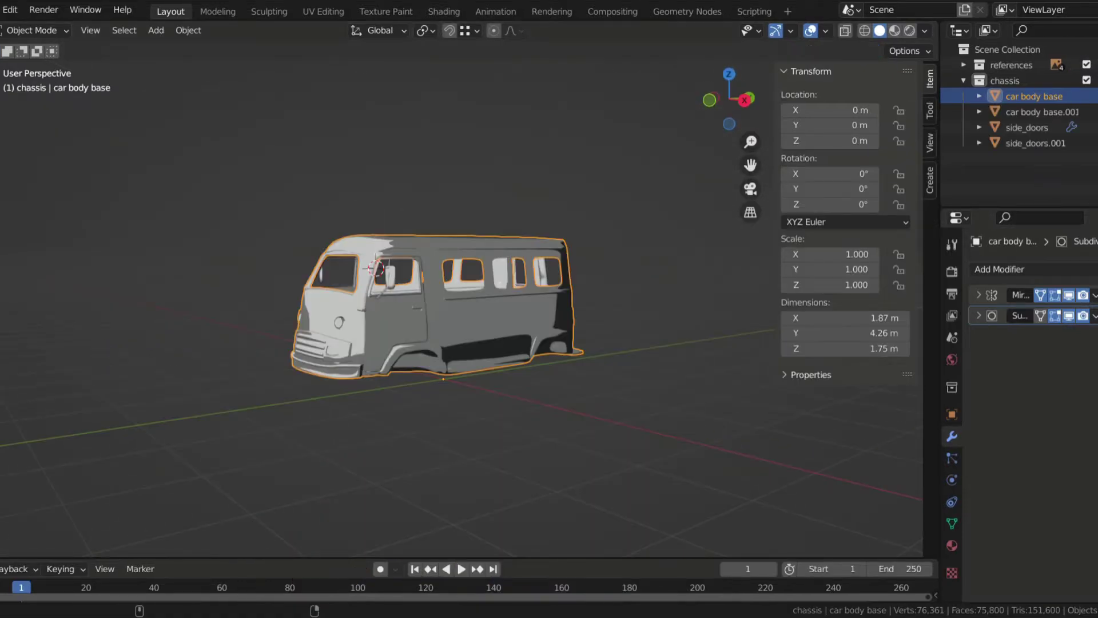
{"action": "middle_click_drag", "start_coordinate": [438, 238], "coordinate": [183, 194]}
{"action": "left_click", "coordinate": [185, 194]}
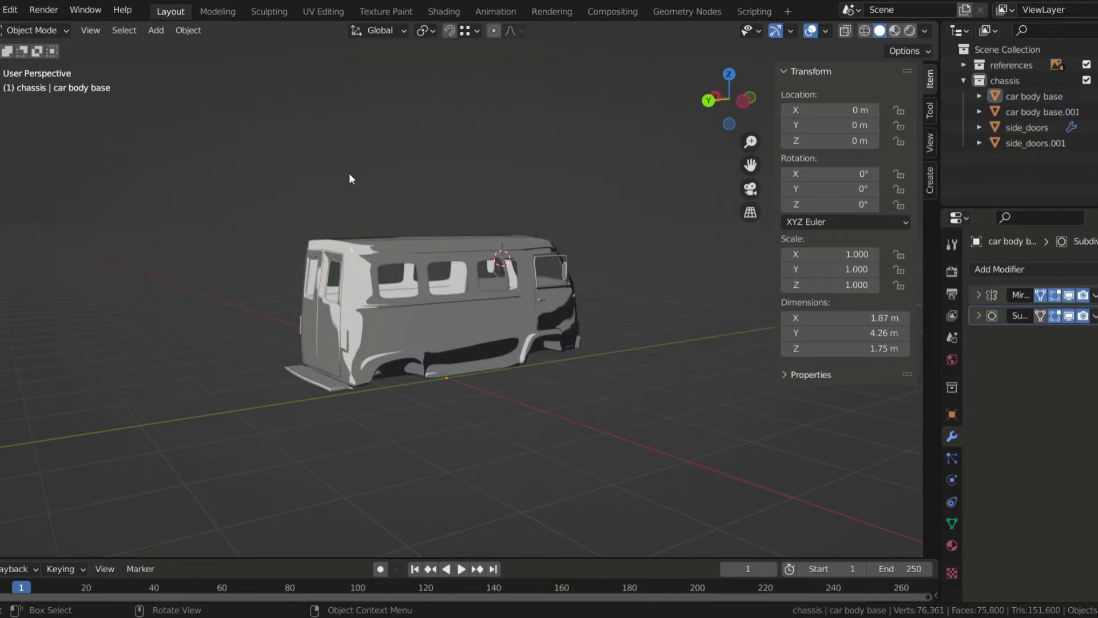
{"action": "middle_click_drag", "start_coordinate": [349, 172], "coordinate": [744, 196]}
{"action": "middle_click_drag", "start_coordinate": [430, 139], "coordinate": [143, 141]}
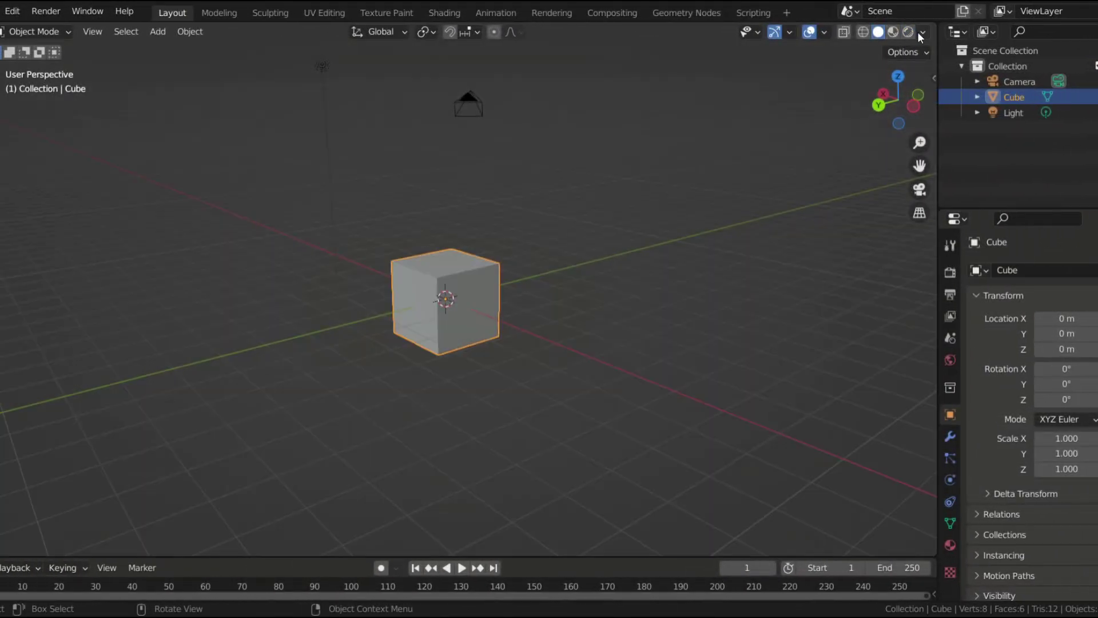
- Switch viewport shading lighting to MatCap and browse the gallery of MatCap spheres
{"action": "left_click", "coordinate": [923, 32]}
{"action": "left_click", "coordinate": [877, 135]}
{"action": "left_click", "coordinate": [911, 105]}
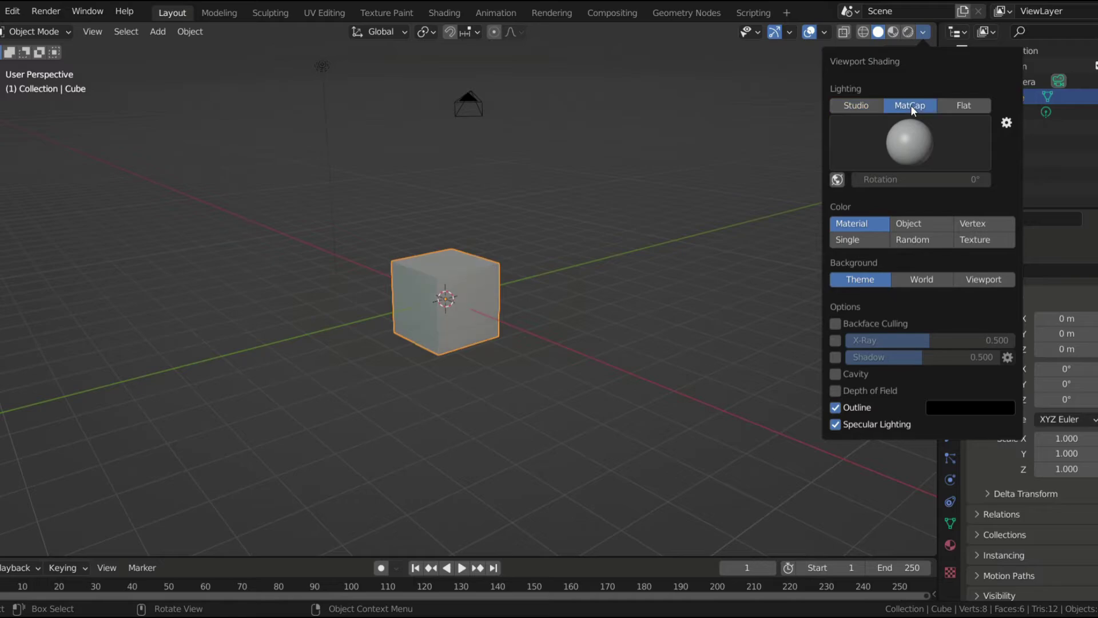
{"action": "left_click", "coordinate": [912, 141]}
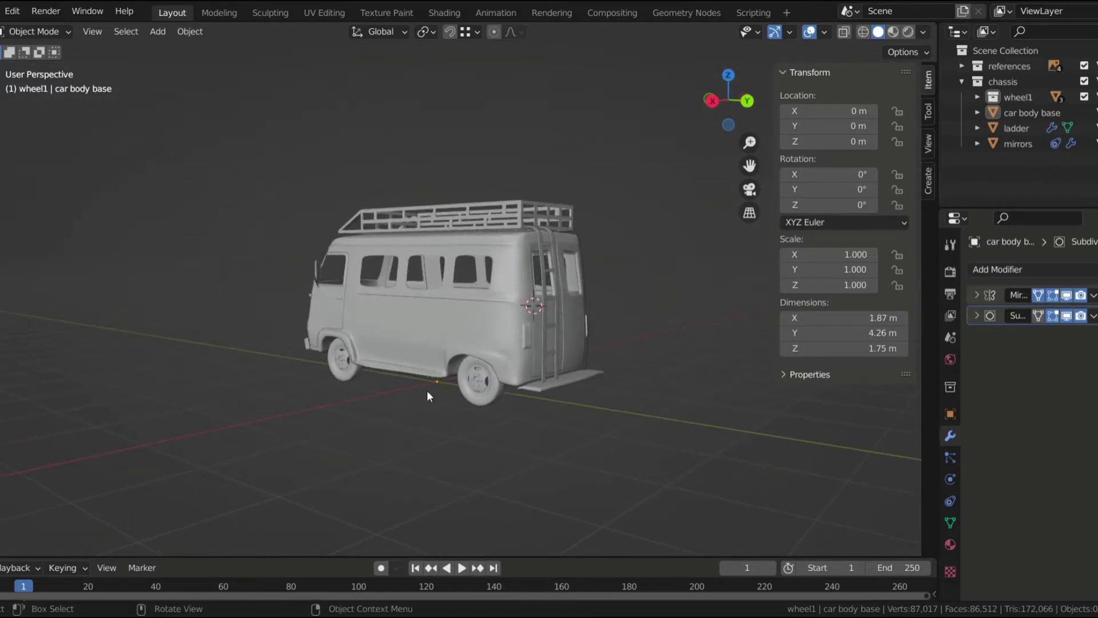
- Set the viewport lighting to MatCap and inspect the cab's steering wheel and the rear ladder
{"action": "middle_click_drag", "start_coordinate": [290, 420], "coordinate": [486, 326]}
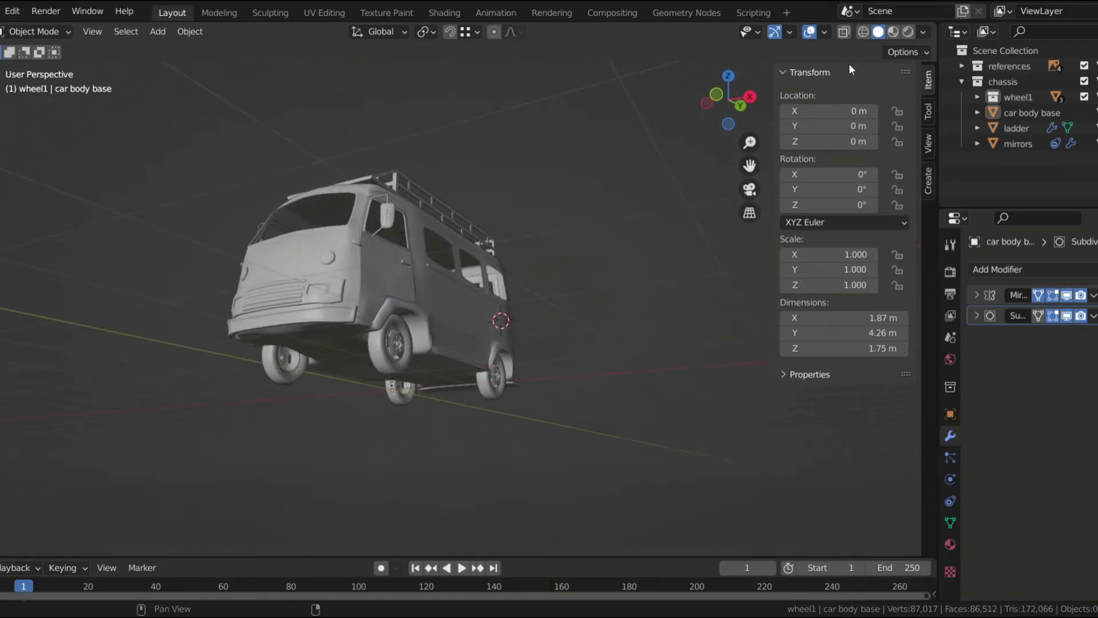
{"action": "left_click", "coordinate": [926, 32]}
{"action": "left_click", "coordinate": [908, 105]}
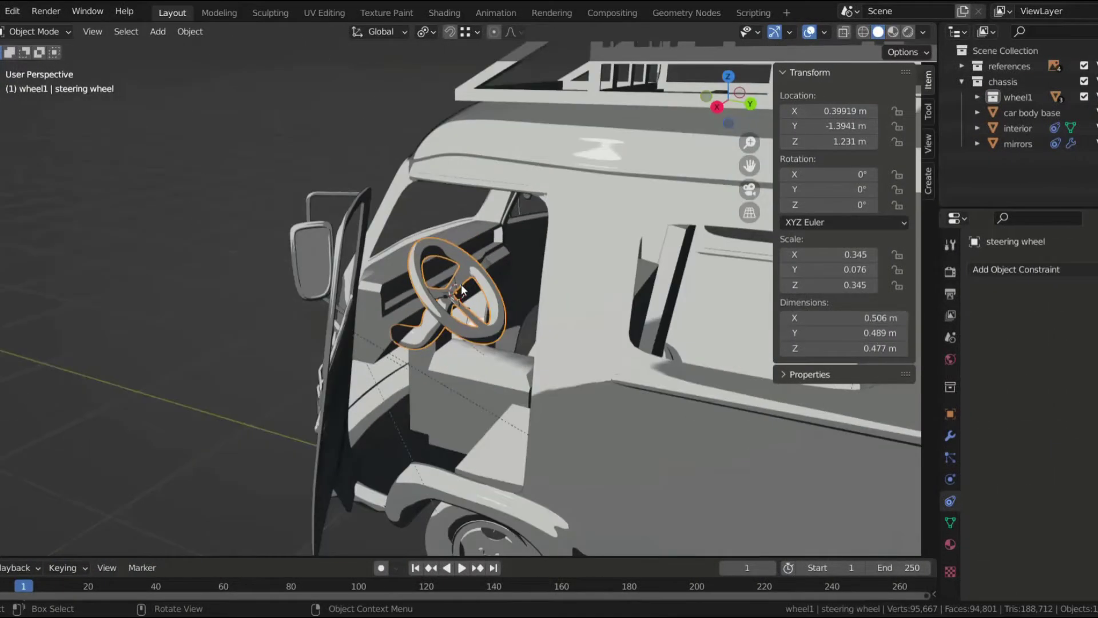
{"action": "middle_click_drag", "start_coordinate": [469, 229], "coordinate": [915, 256]}
{"action": "scroll", "coordinate": [726, 259], "scroll_direction": "up", "scroll_amount": 5}
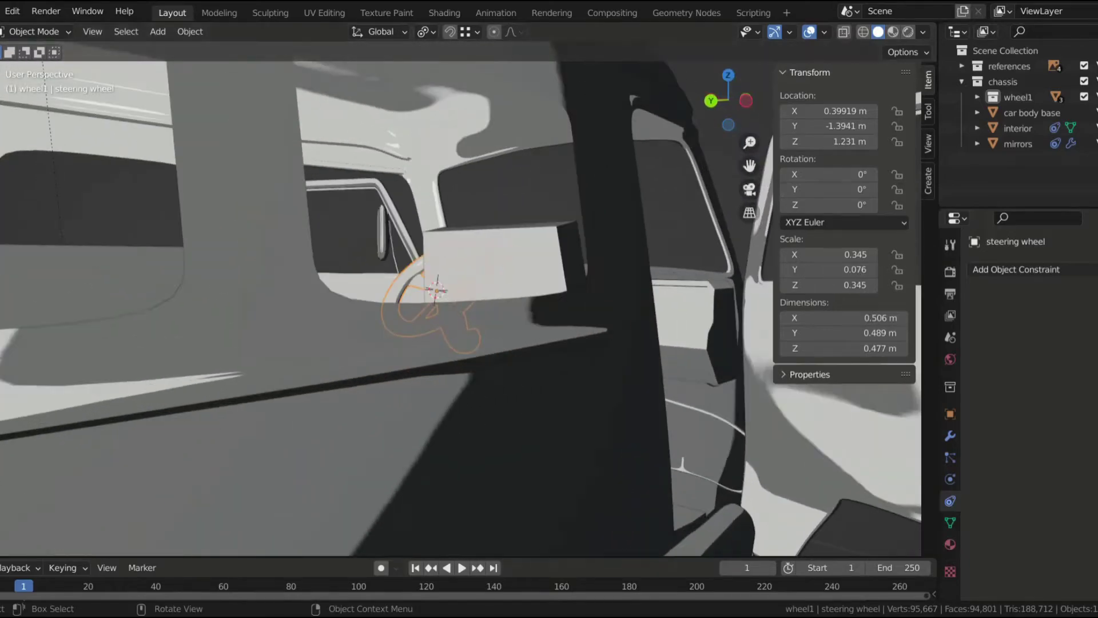
{"action": "middle_click_drag", "start_coordinate": [246, 233], "coordinate": [341, 225]}
{"action": "scroll", "coordinate": [341, 223], "scroll_direction": "down", "scroll_amount": 6}
- Rotate the back doors -107° around Z to open them, then look into the rear
{"action": "left_click", "coordinate": [537, 313]}
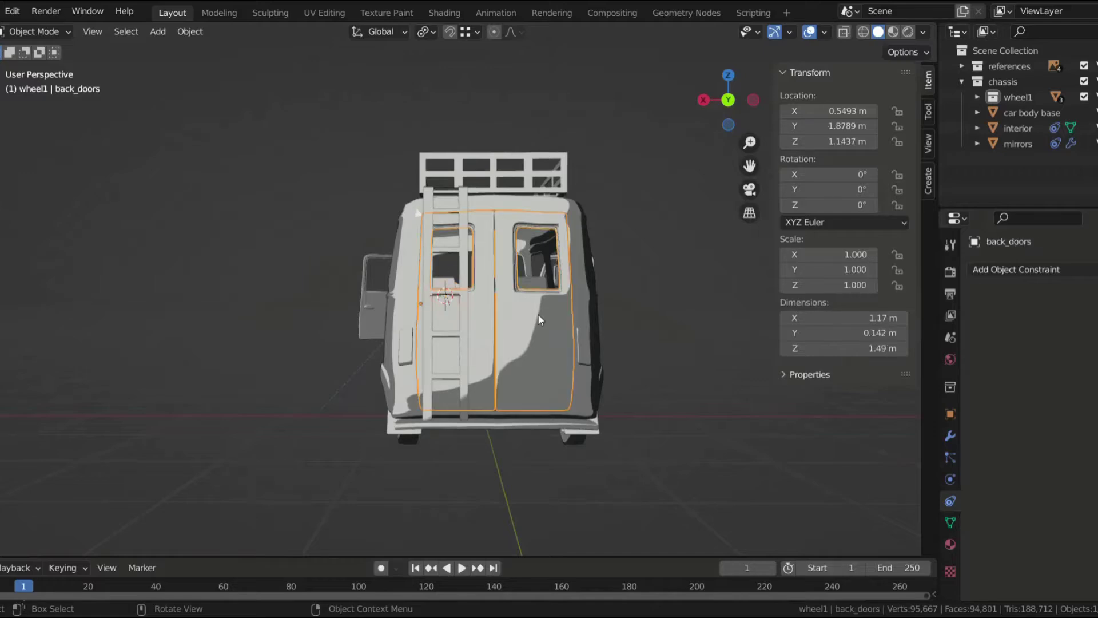
{"action": "key", "text": "r"}
{"action": "key", "text": "z"}
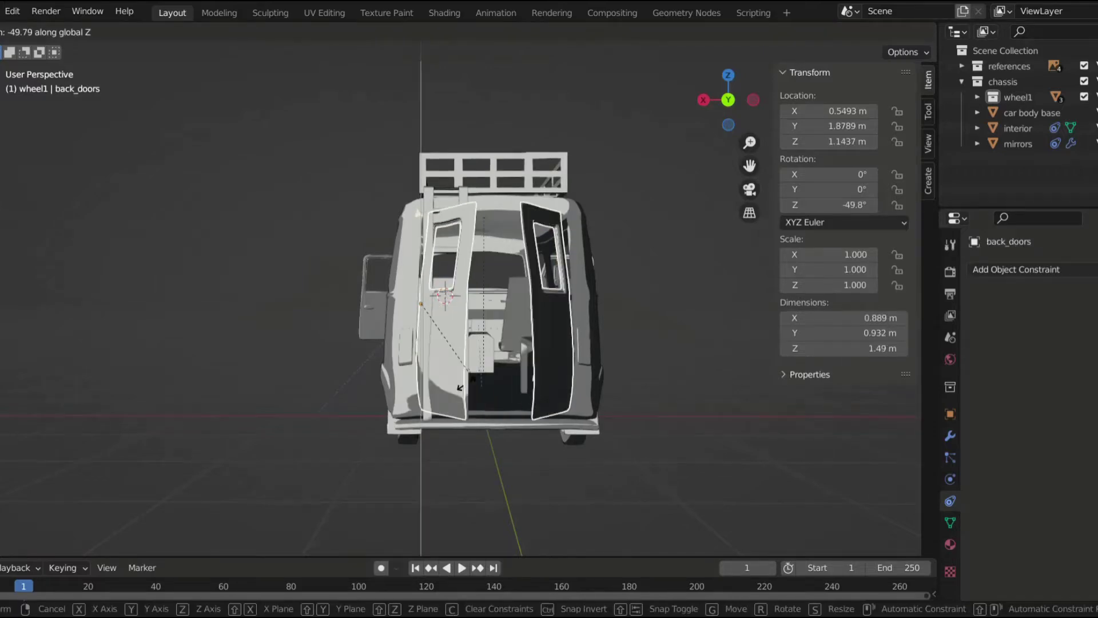
{"action": "left_click", "coordinate": [465, 334]}
{"action": "mouse_move", "coordinate": [465, 334]}
{"action": "middle_mouse_down"}
{"action": "mouse_move", "coordinate": [448, 348]}
{"action": "mouse_move", "coordinate": [466, 337]}
{"action": "middle_mouse_up"}
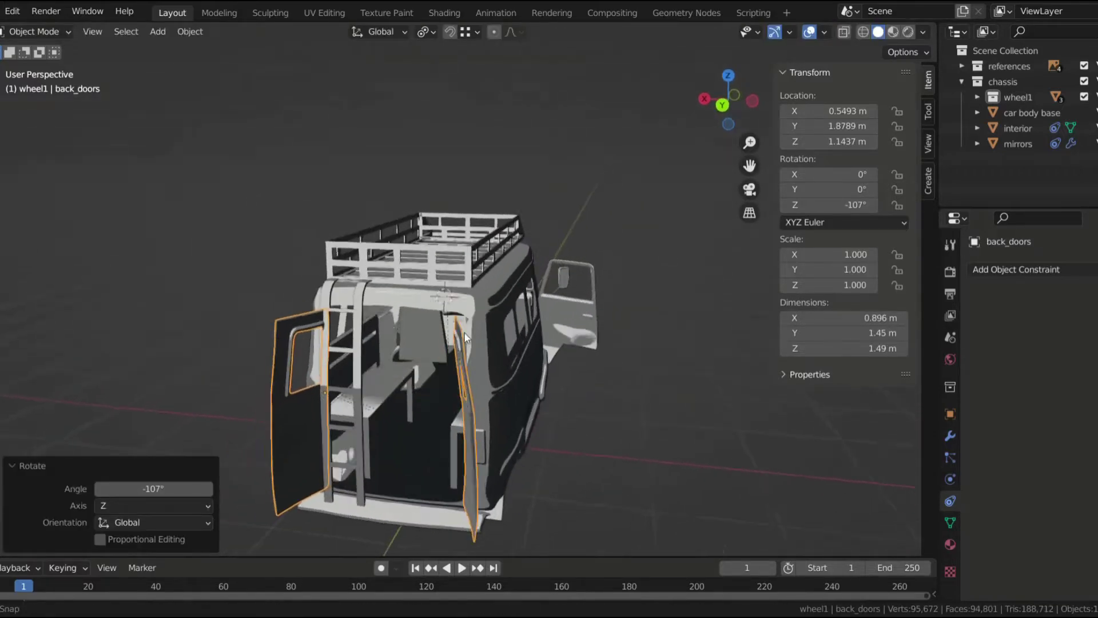
{"action": "scroll", "coordinate": [465, 338], "scroll_direction": "up", "scroll_amount": 8}
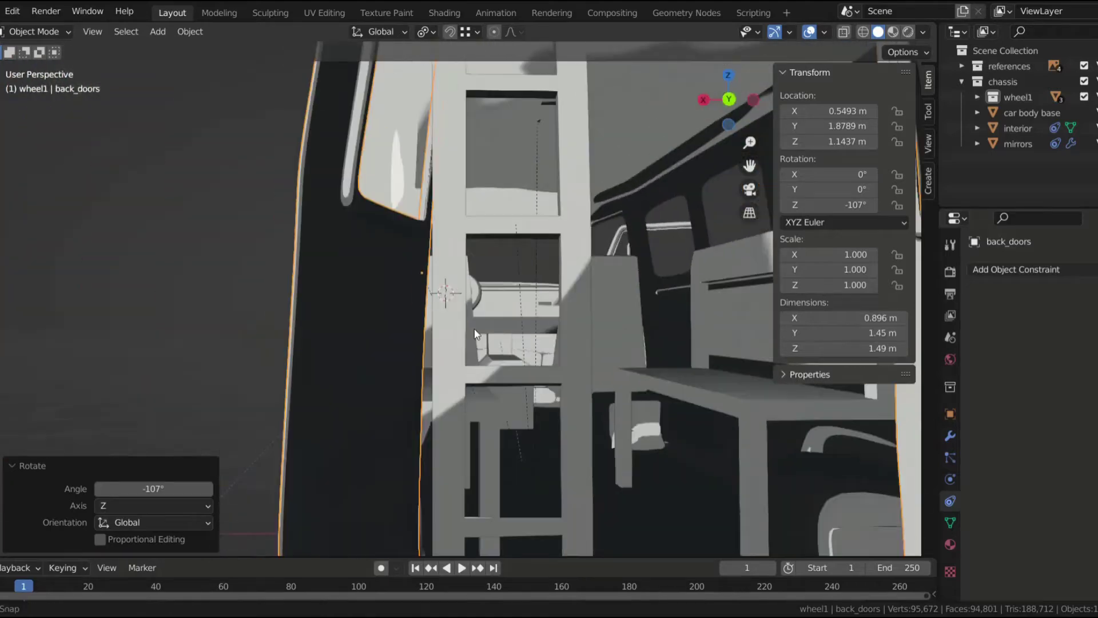
{"action": "scroll", "coordinate": [474, 333], "scroll_direction": "down", "scroll_amount": 10}
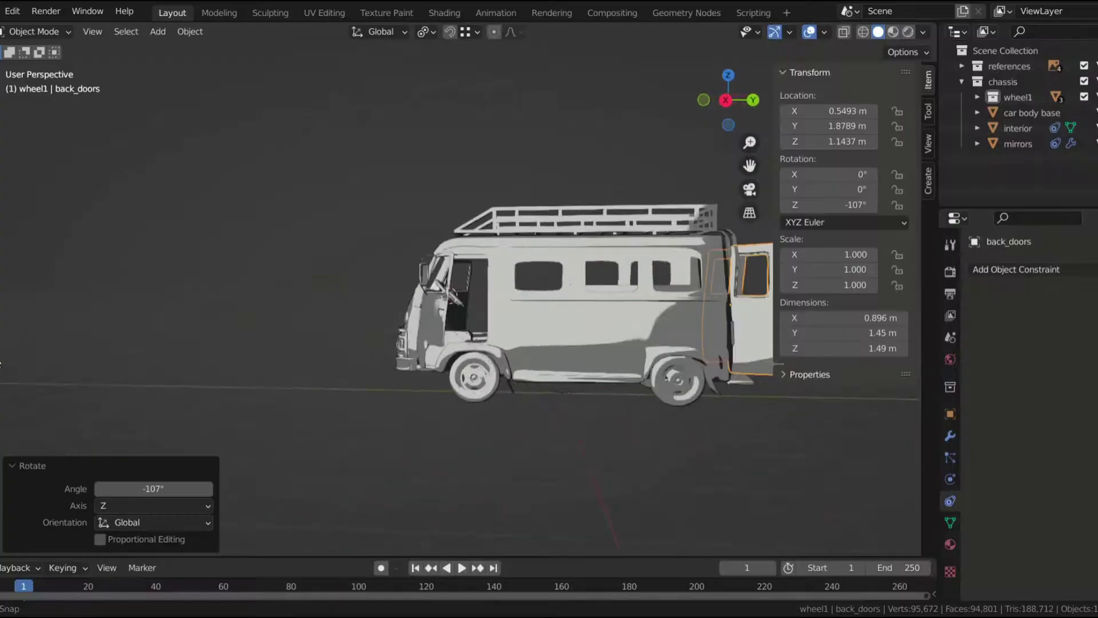
- Orbit around the van to inspect the open cab doors and back doors
{"action": "middle_click_drag", "start_coordinate": [122, 355], "coordinate": [442, 325]}
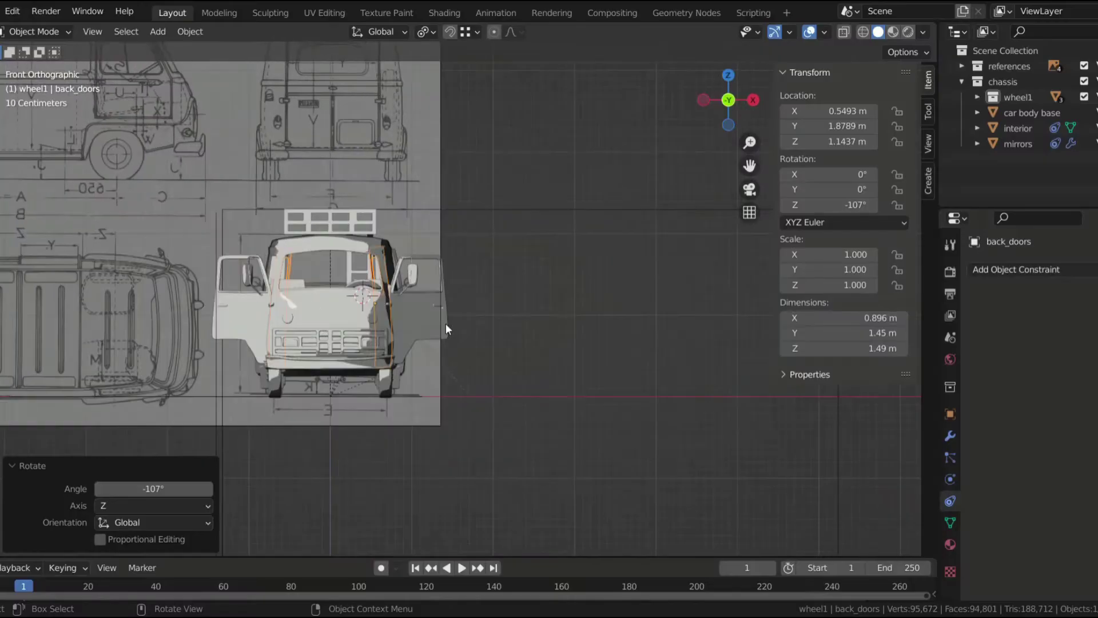
- In top orthographic view, shift the car body's orange base colour hue slightly
{"action": "scroll", "coordinate": [445, 324], "scroll_direction": "down", "scroll_amount": 2}
{"action": "key", "text": "KP_7"}
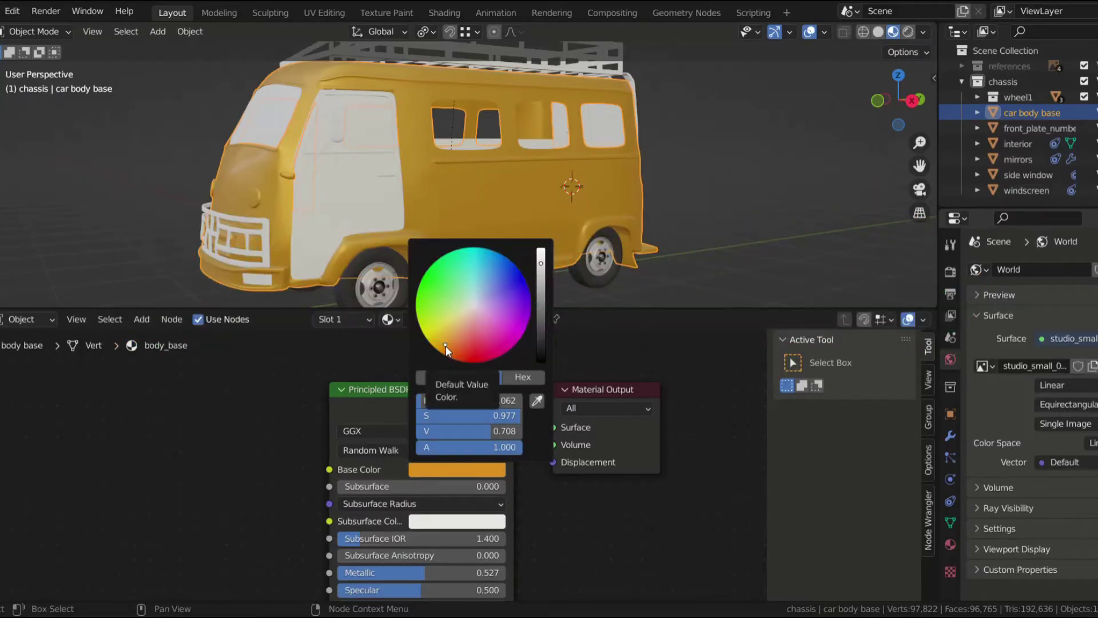
{"action": "left_click_drag", "start_coordinate": [445, 346], "coordinate": [439, 344]}
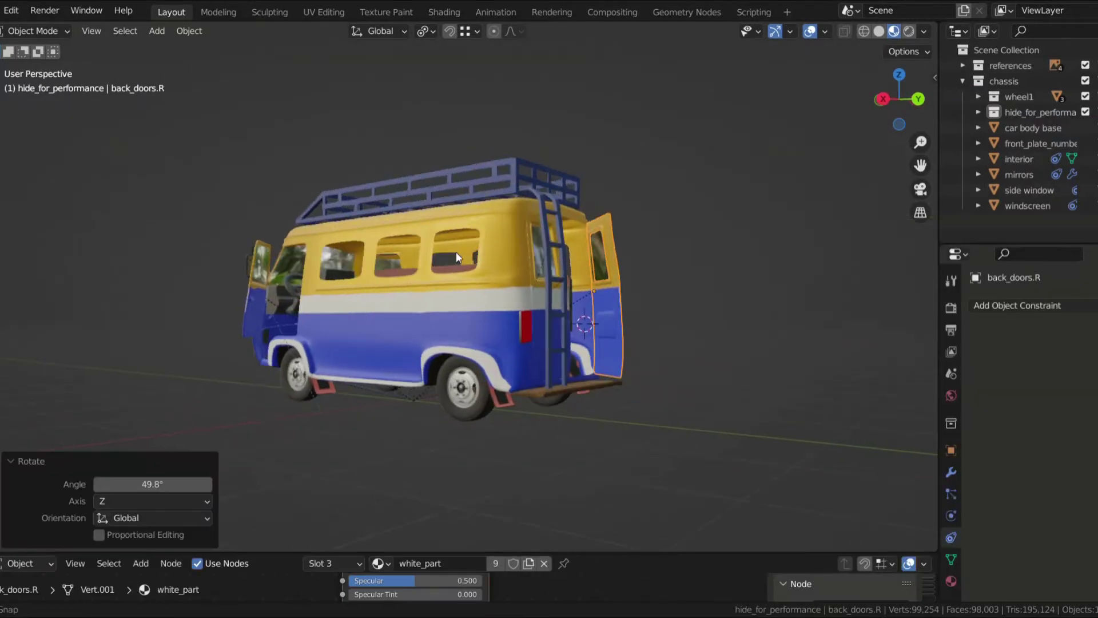
- Orbit and zoom around the blue and yellow van, viewing its left-side windows and front
{"action": "middle_click_drag", "start_coordinate": [455, 252], "coordinate": [651, 335]}
{"action": "middle_click_drag", "start_coordinate": [315, 279], "coordinate": [369, 280]}
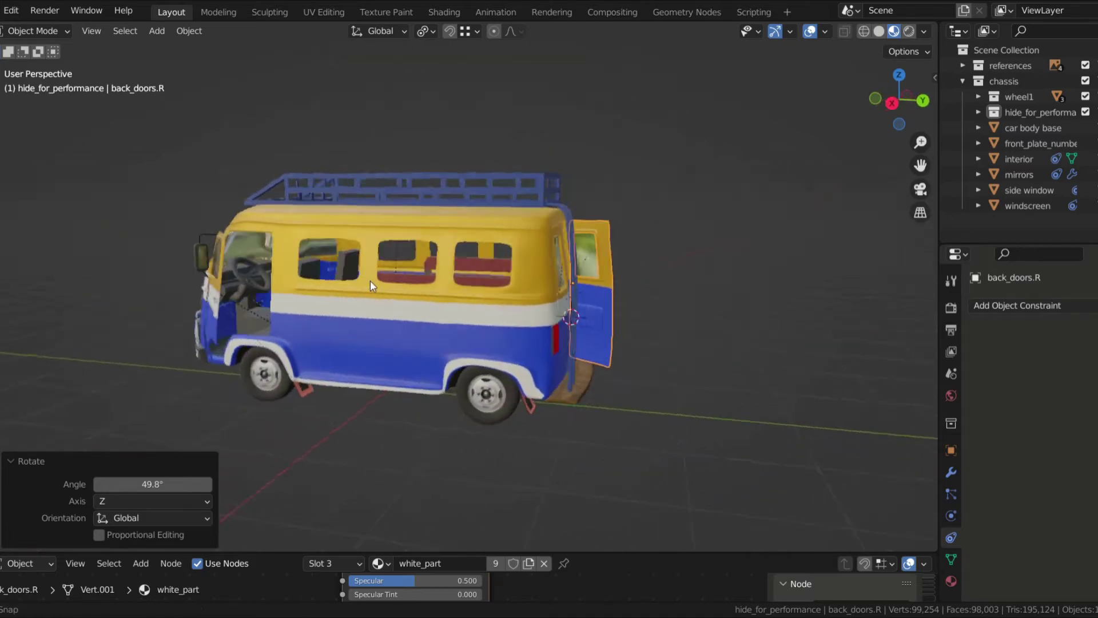
{"action": "scroll", "coordinate": [371, 280], "scroll_direction": "up", "scroll_amount": 5}
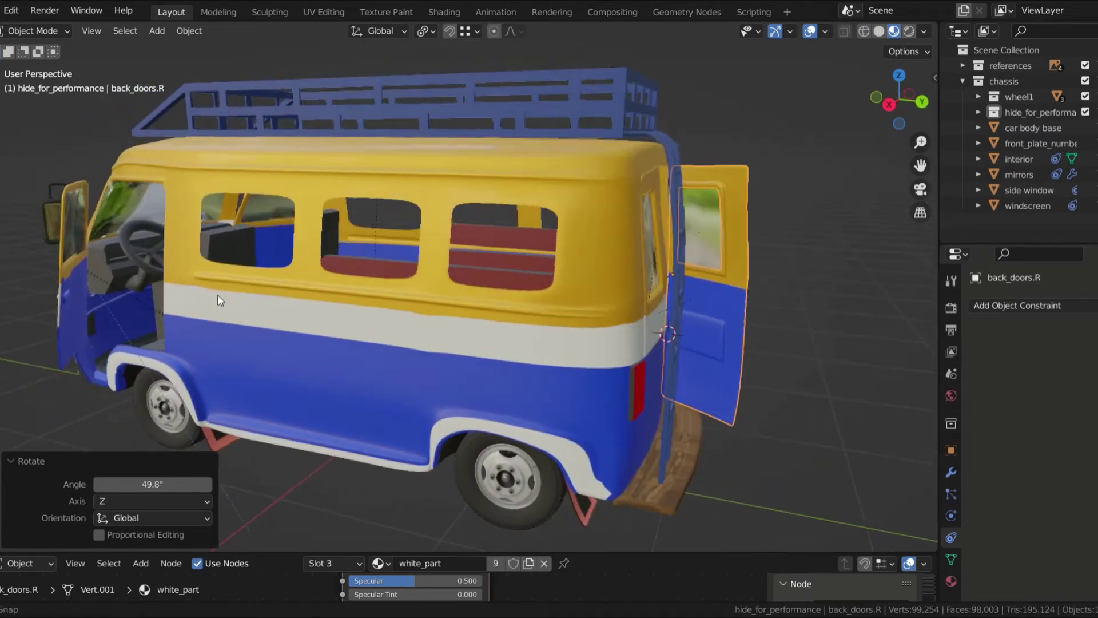
{"action": "middle_click_drag", "start_coordinate": [220, 301], "coordinate": [245, 274]}
{"action": "scroll", "coordinate": [311, 273], "scroll_direction": "up", "scroll_amount": 5}
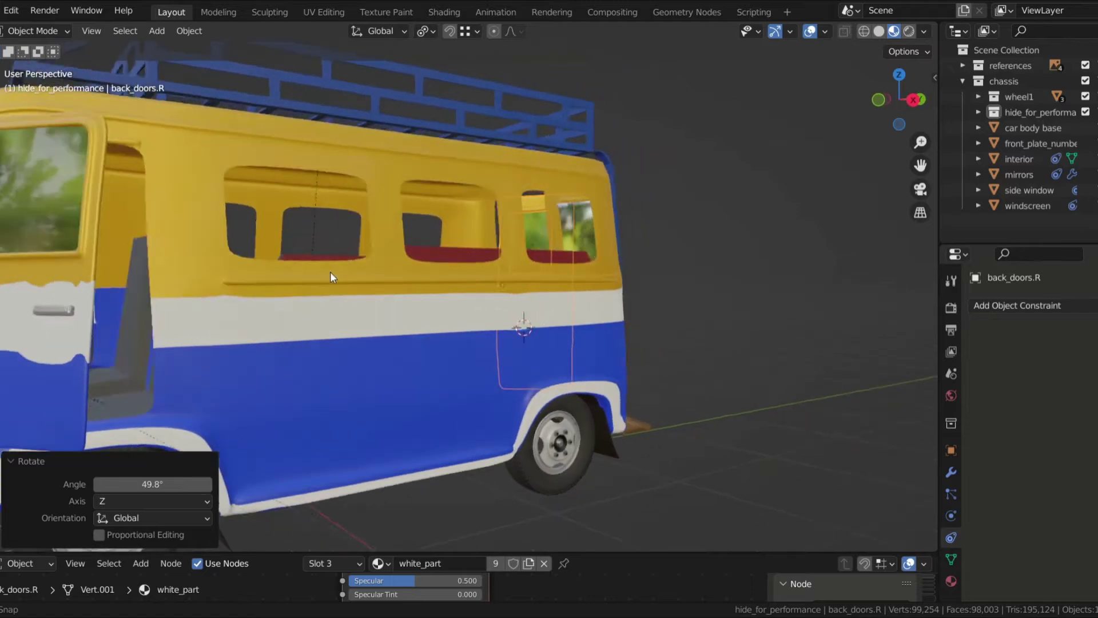
{"action": "middle_click_drag", "start_coordinate": [331, 272], "coordinate": [606, 204]}
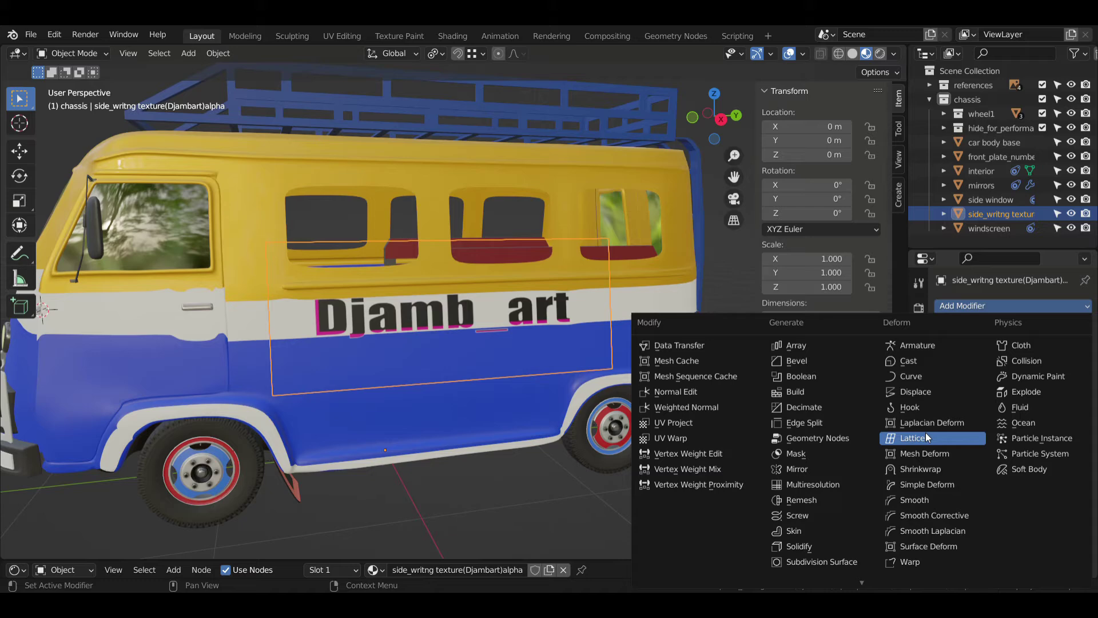
- Add a Shrinkwrap modifier to the Djamb art decal, undoing the first target pick
{"action": "left_click", "coordinate": [926, 467]}
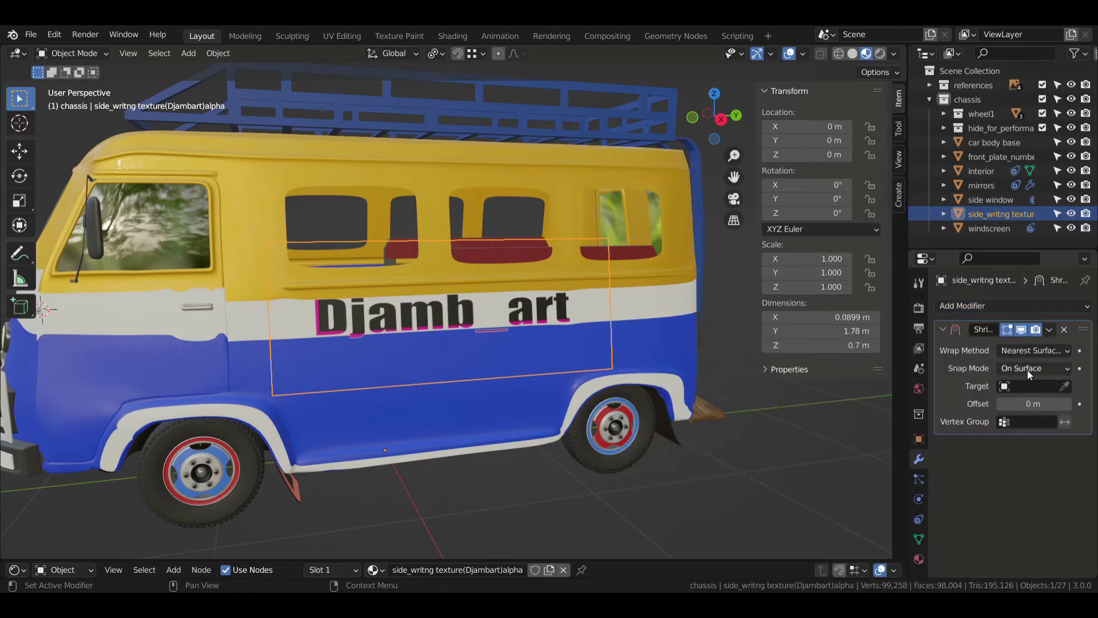
{"action": "left_click", "coordinate": [1064, 387]}
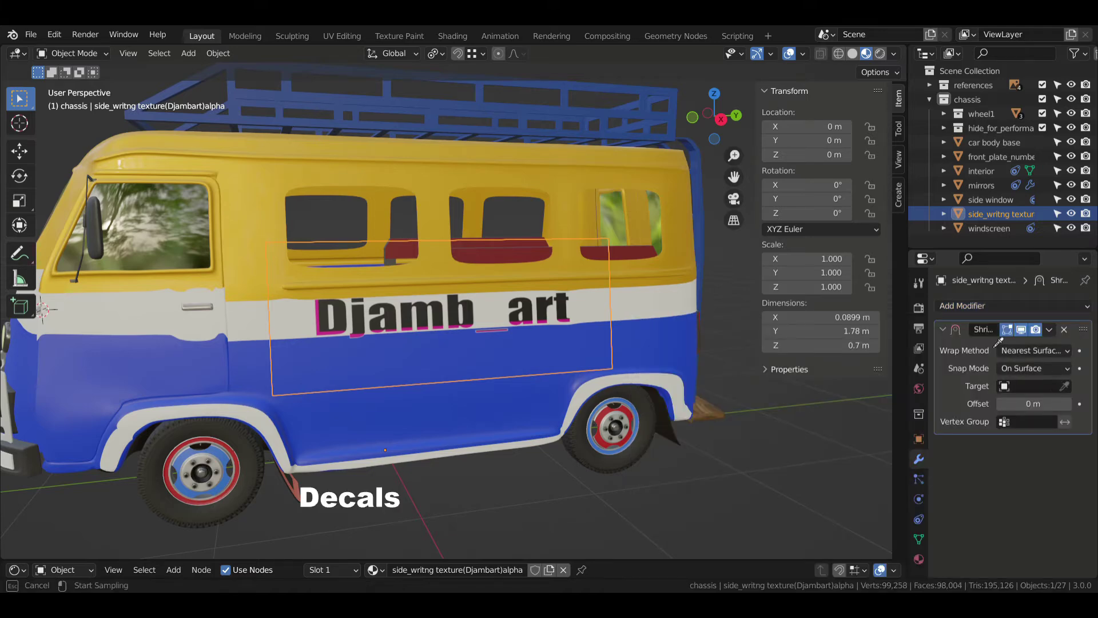
{"action": "left_click", "coordinate": [582, 165]}
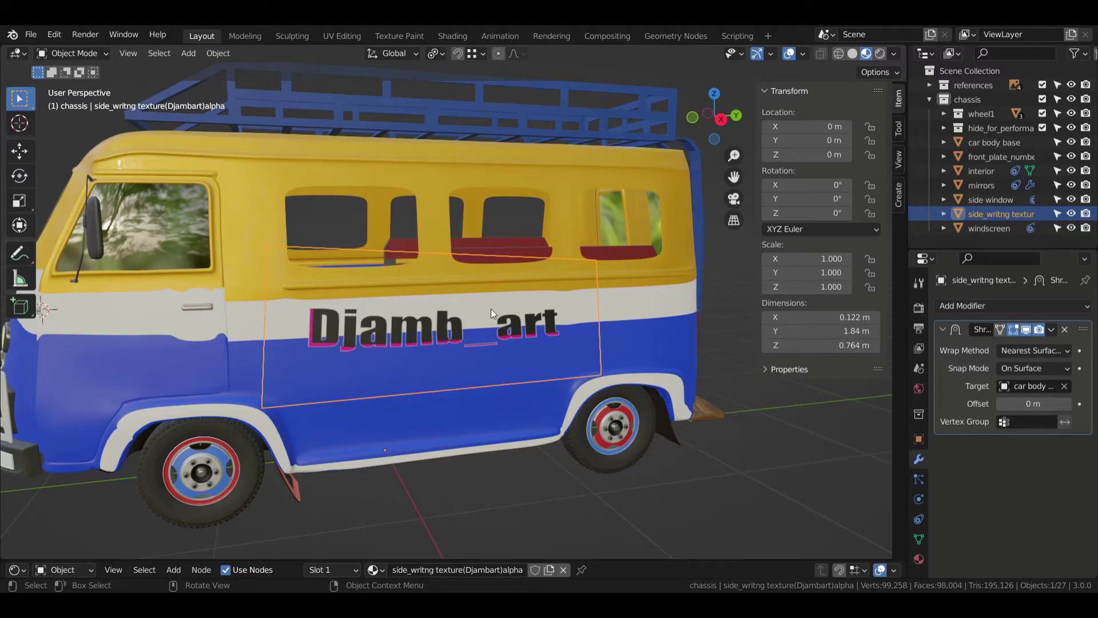
{"action": "key", "text": "ctrl+z"}
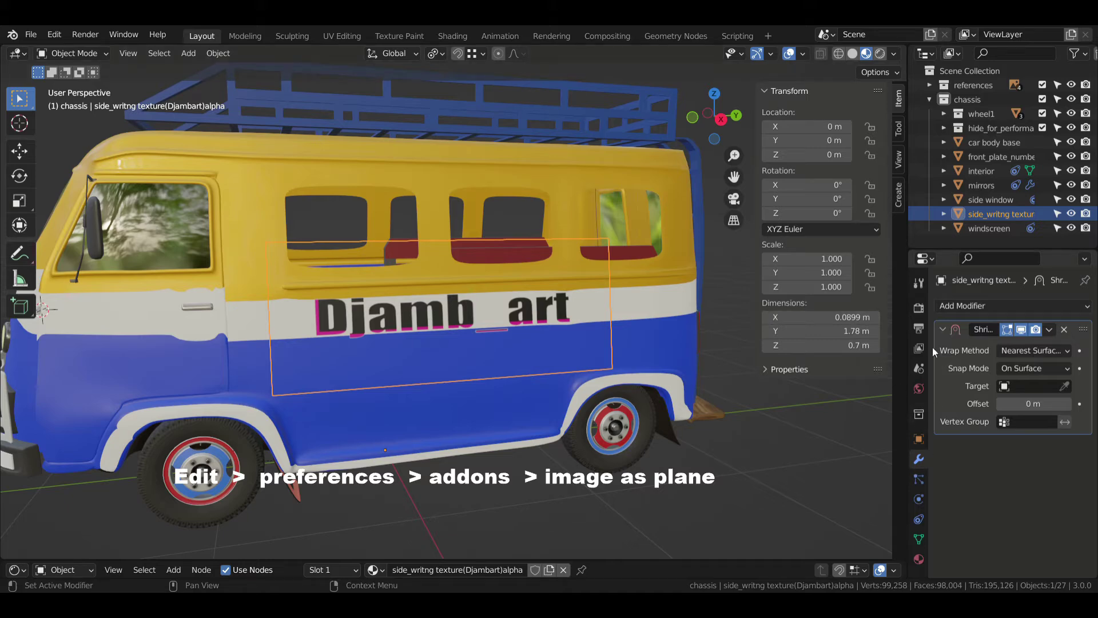
- Add a Subdivision Surface modifier above the Shrinkwrap and set it to Simple
{"action": "left_click", "coordinate": [959, 309]}
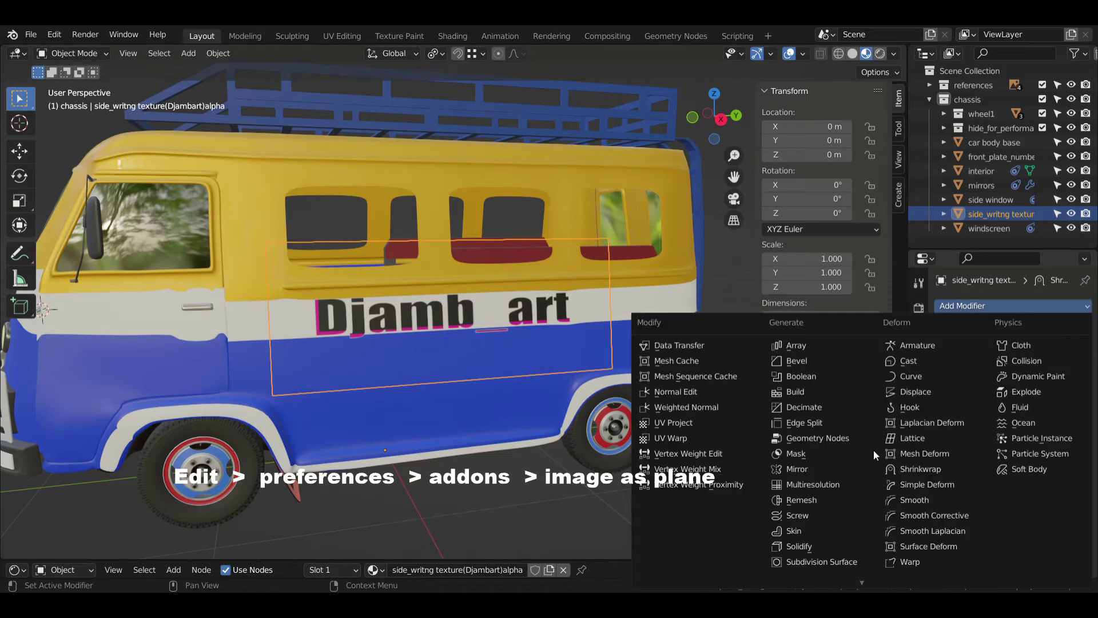
{"action": "left_click", "coordinate": [826, 561]}
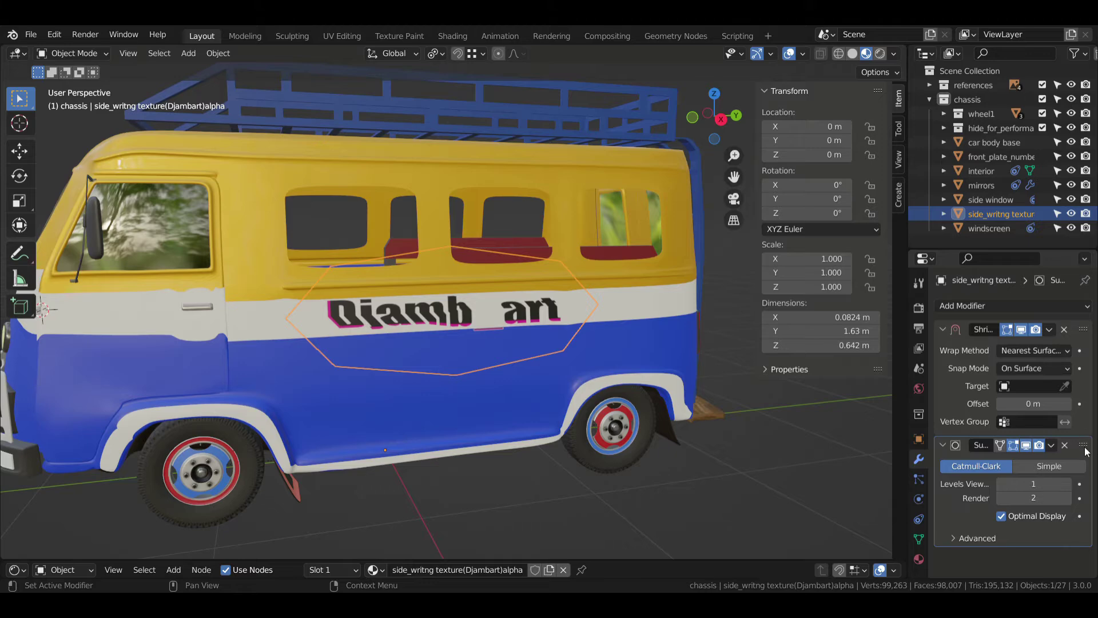
{"action": "left_click_drag", "start_coordinate": [1084, 446], "coordinate": [1083, 330]}
{"action": "left_click", "coordinate": [1050, 351]}
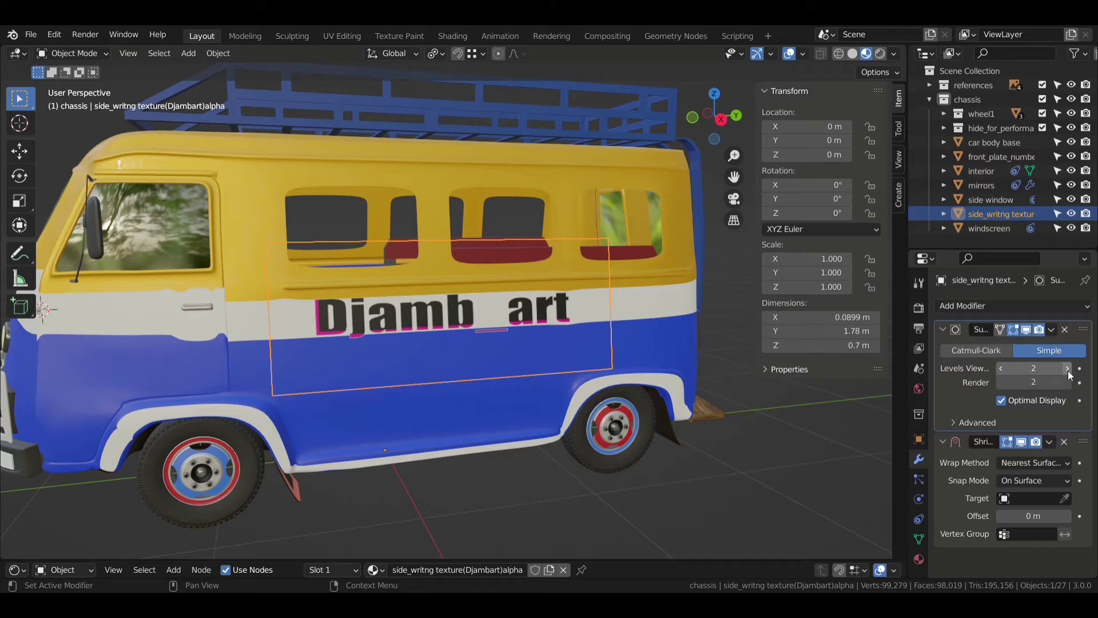
- Set car body base as the Shrinkwrap target and inspect the wrapped decal up close
{"action": "key", "text": "Tab"}
{"action": "middle_click_drag", "start_coordinate": [516, 317], "coordinate": [589, 269]}
{"action": "key", "text": "Tab"}
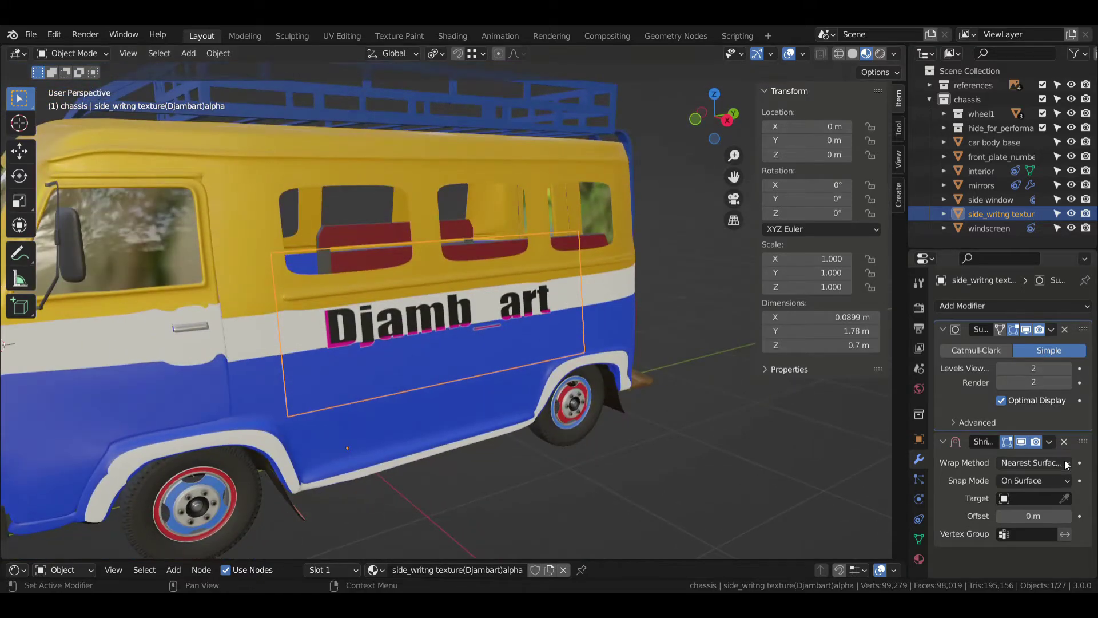
{"action": "left_click", "coordinate": [1066, 499]}
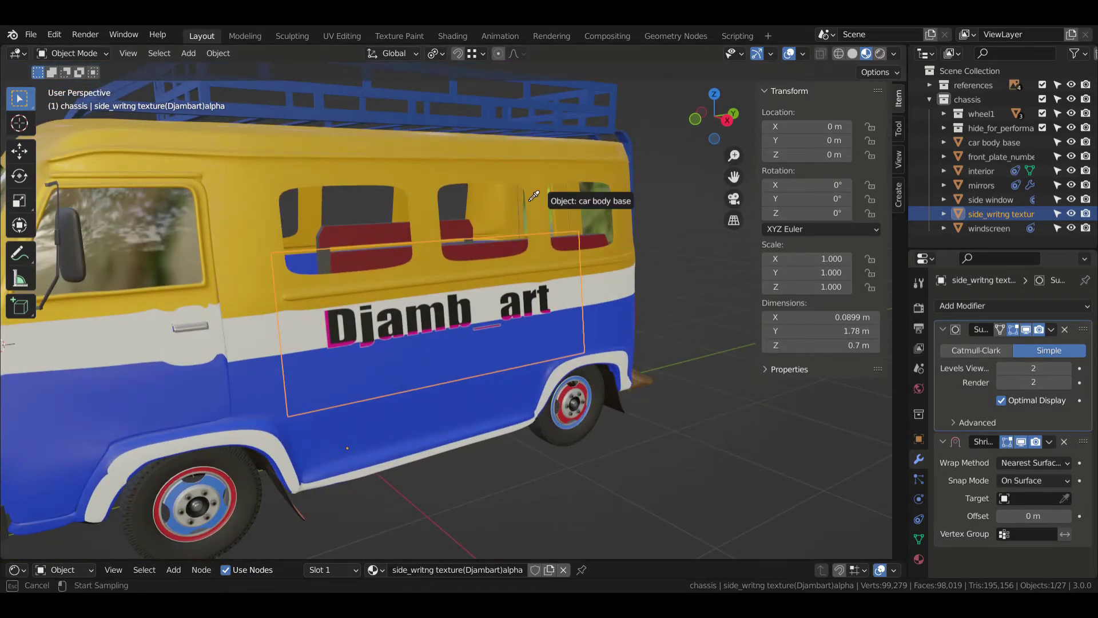
{"action": "left_click", "coordinate": [492, 158]}
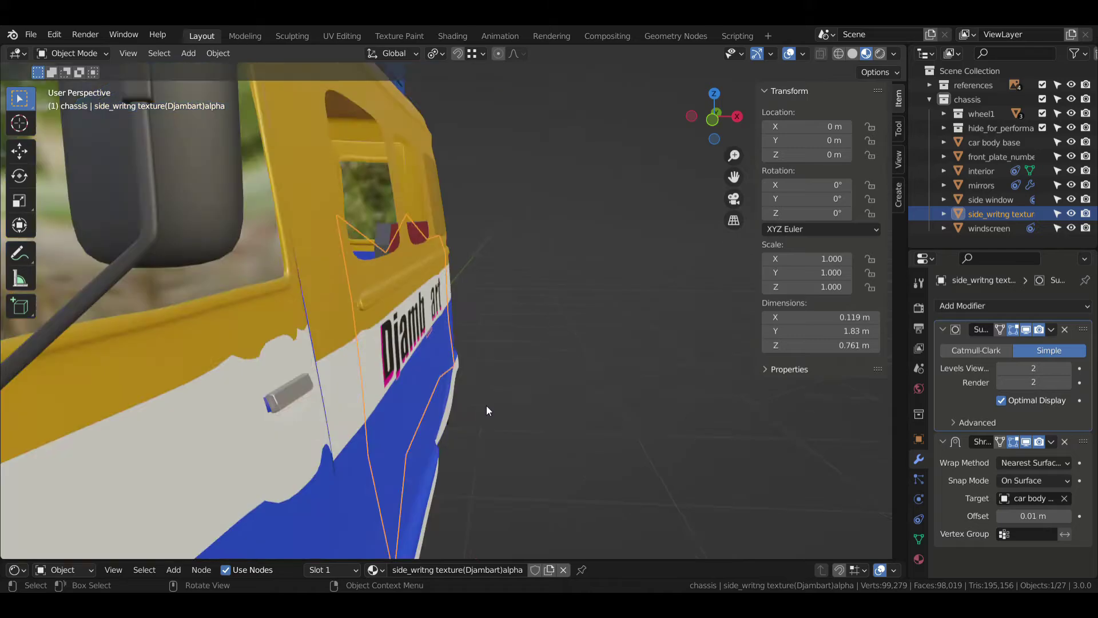
{"action": "mouse_move", "coordinate": [486, 407]}
{"action": "middle_mouse_down"}
{"action": "mouse_move", "coordinate": [504, 329]}
{"action": "mouse_move", "coordinate": [469, 340]}
{"action": "mouse_move", "coordinate": [413, 324]}
{"action": "middle_mouse_up"}
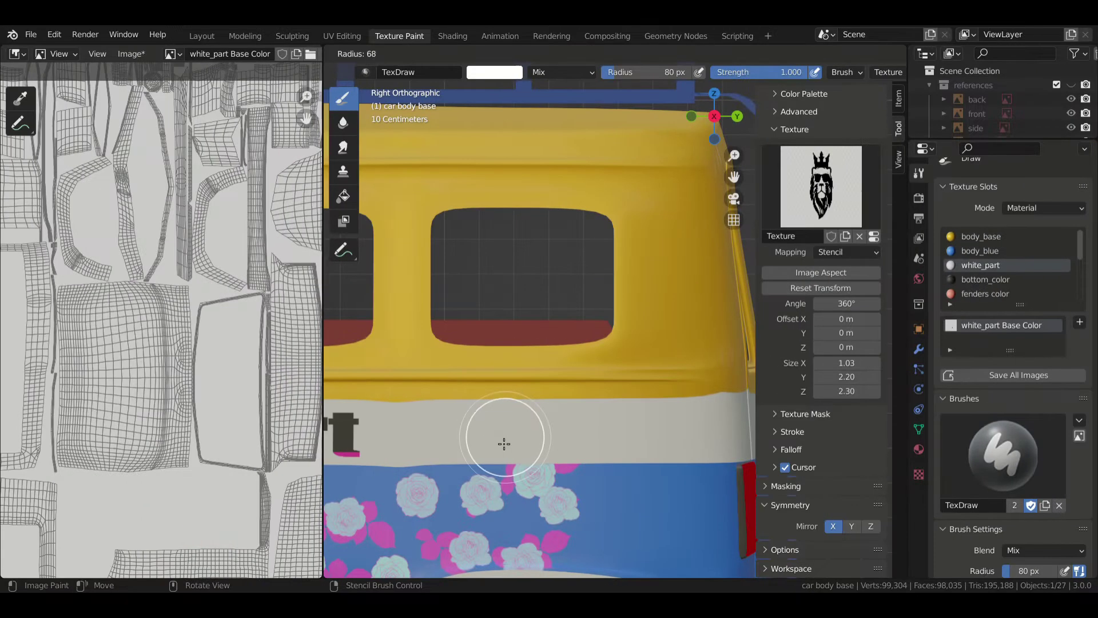
- Set the brush radius to 49 px and paint the middle lion stencil onto the white band
{"action": "left_click", "coordinate": [491, 452]}
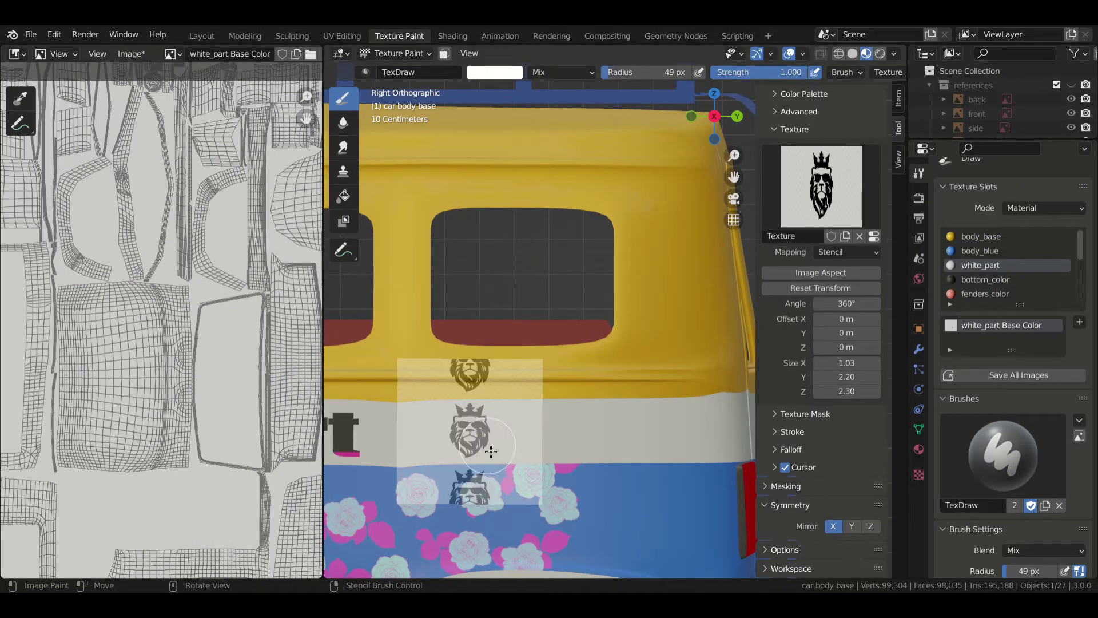
{"action": "left_click_drag", "start_coordinate": [479, 448], "coordinate": [458, 448]}
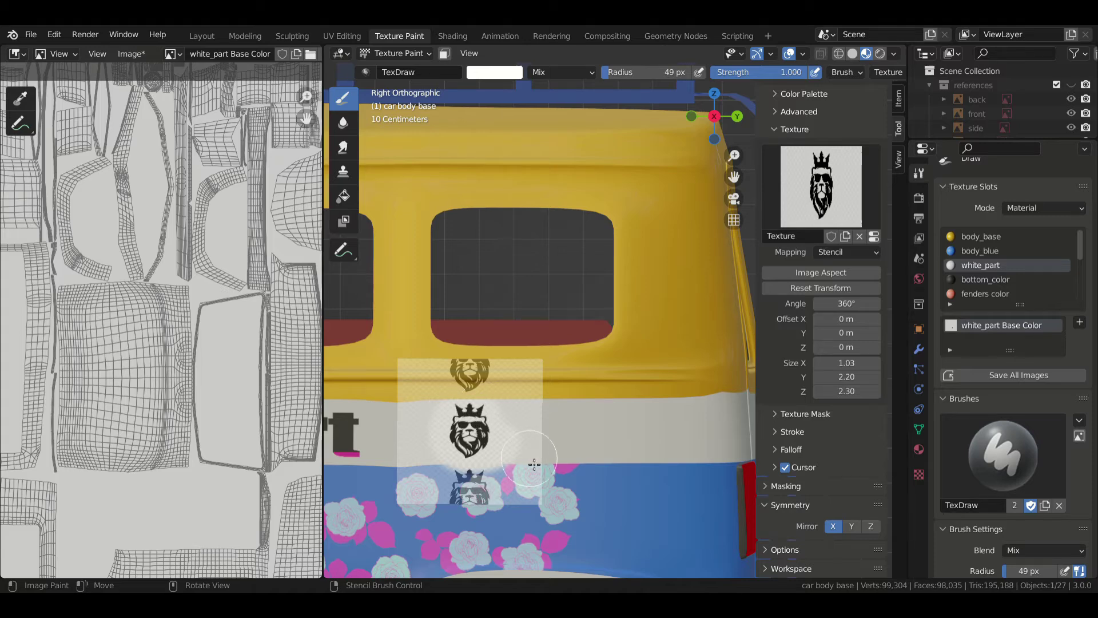
{"action": "middle_click_drag", "start_coordinate": [534, 465], "coordinate": [554, 381]}
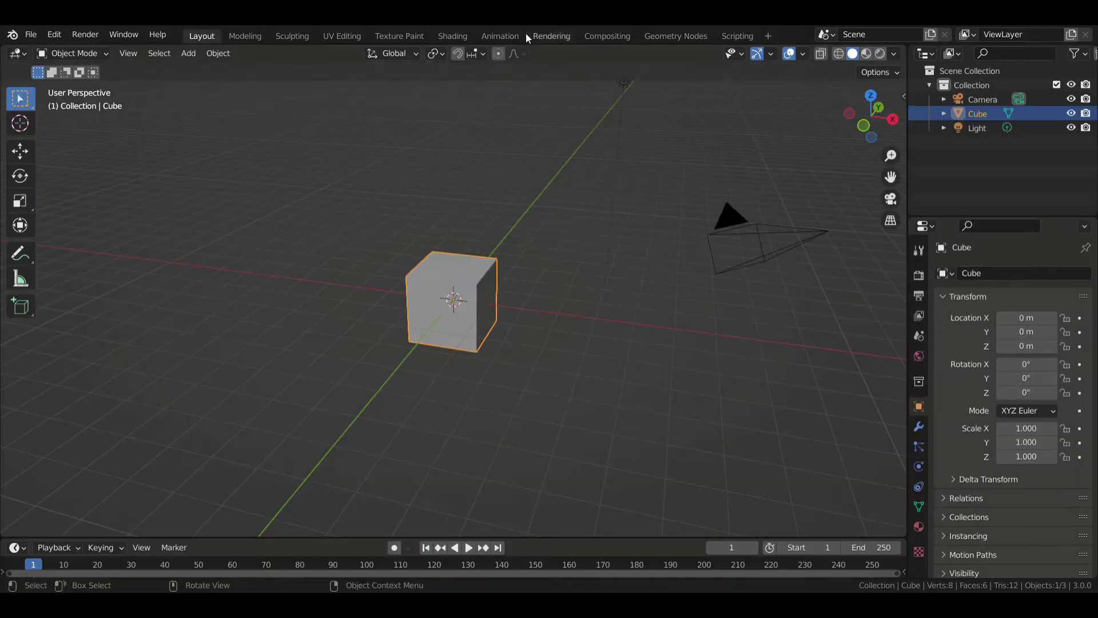
- In Texture Paint, add a Material Base Color paint texture slot
{"action": "left_click", "coordinate": [405, 36]}
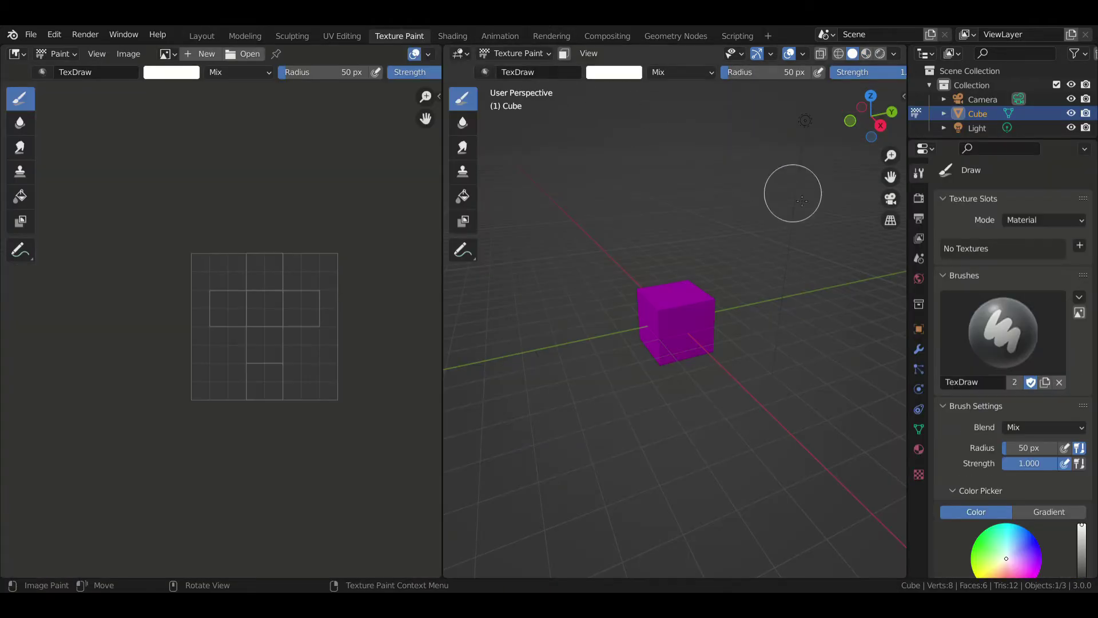
{"action": "left_click", "coordinate": [1080, 247]}
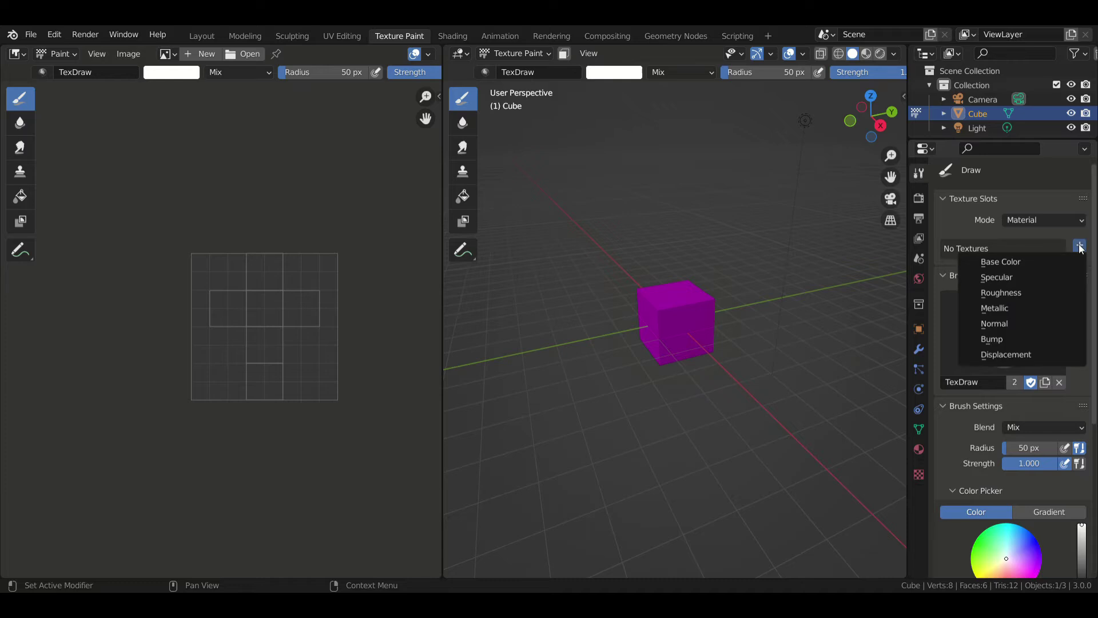
{"action": "left_click", "coordinate": [1039, 260]}
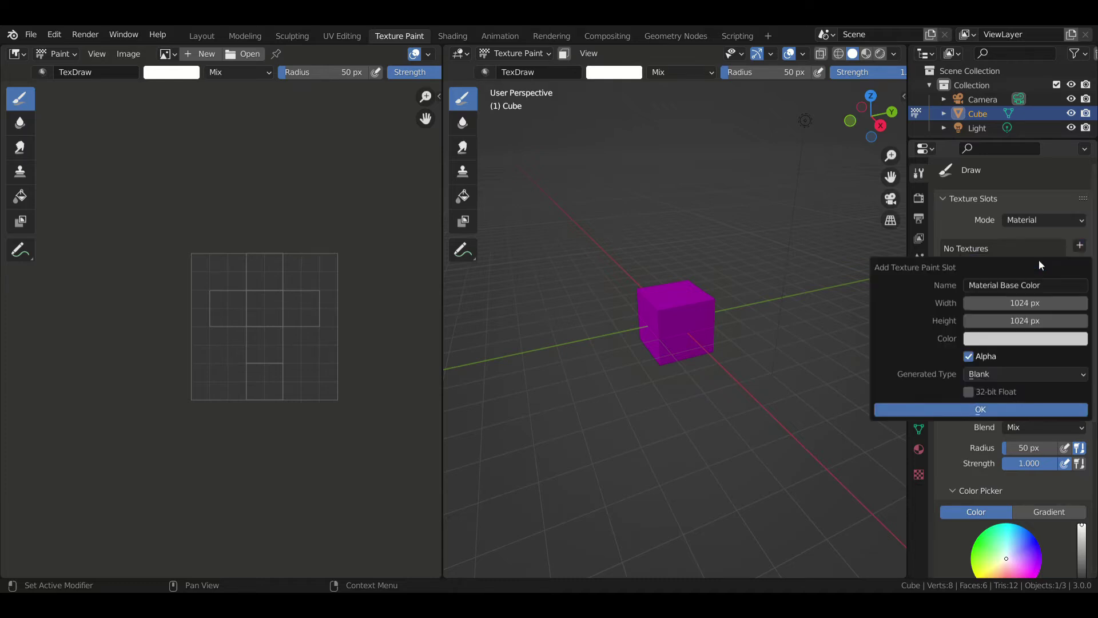
{"action": "left_click", "coordinate": [963, 407]}
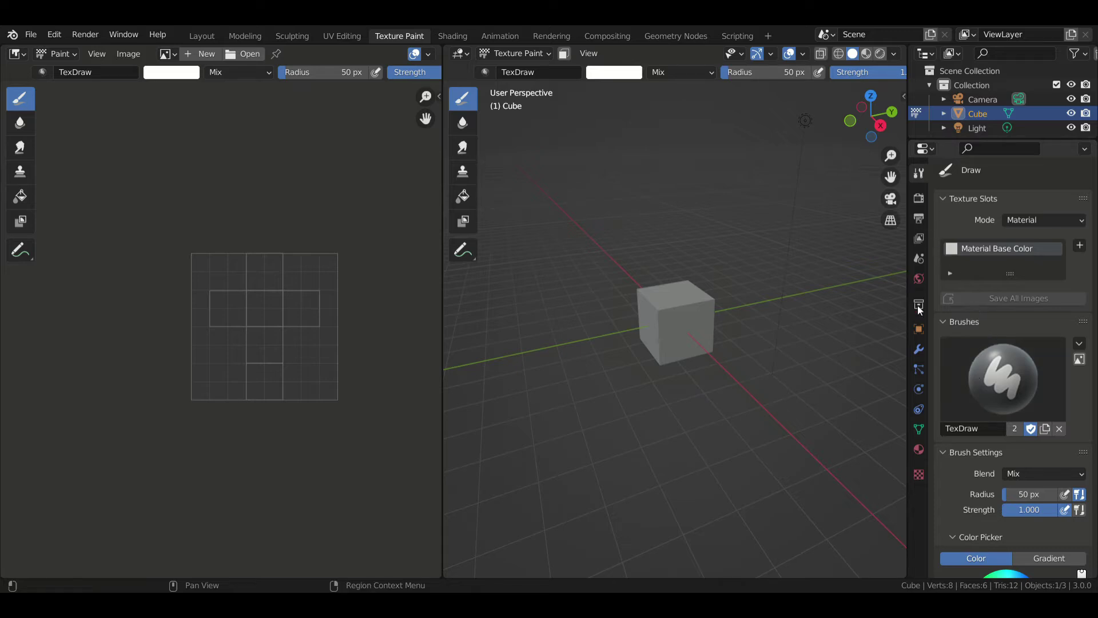
- Create a new brush texture using the akatsuki.png image
{"action": "left_click", "coordinate": [919, 474]}
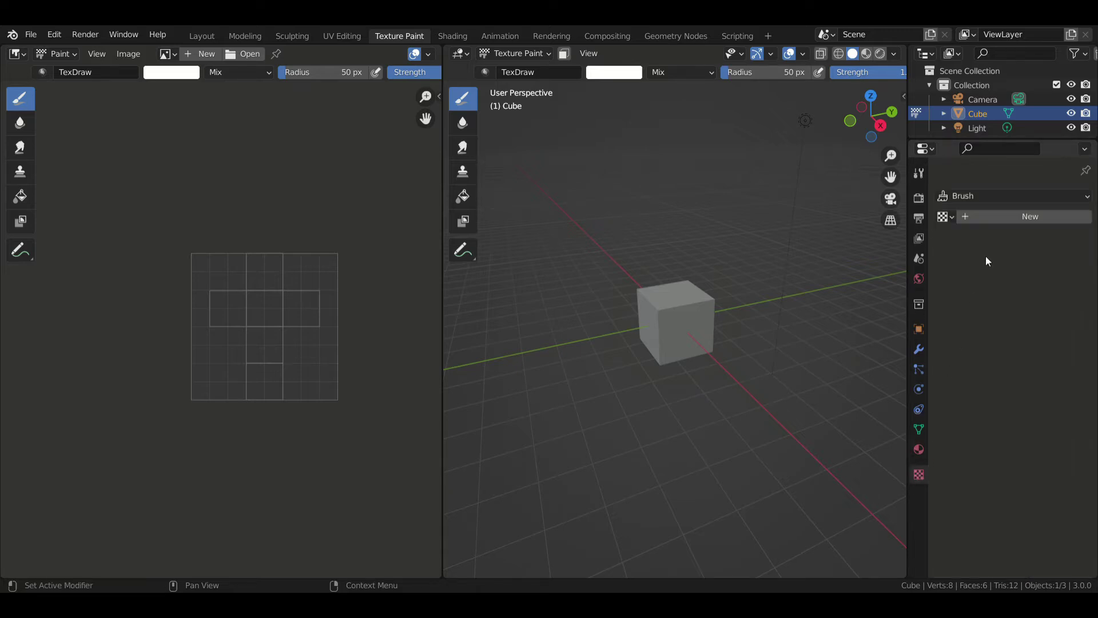
{"action": "left_click", "coordinate": [993, 217]}
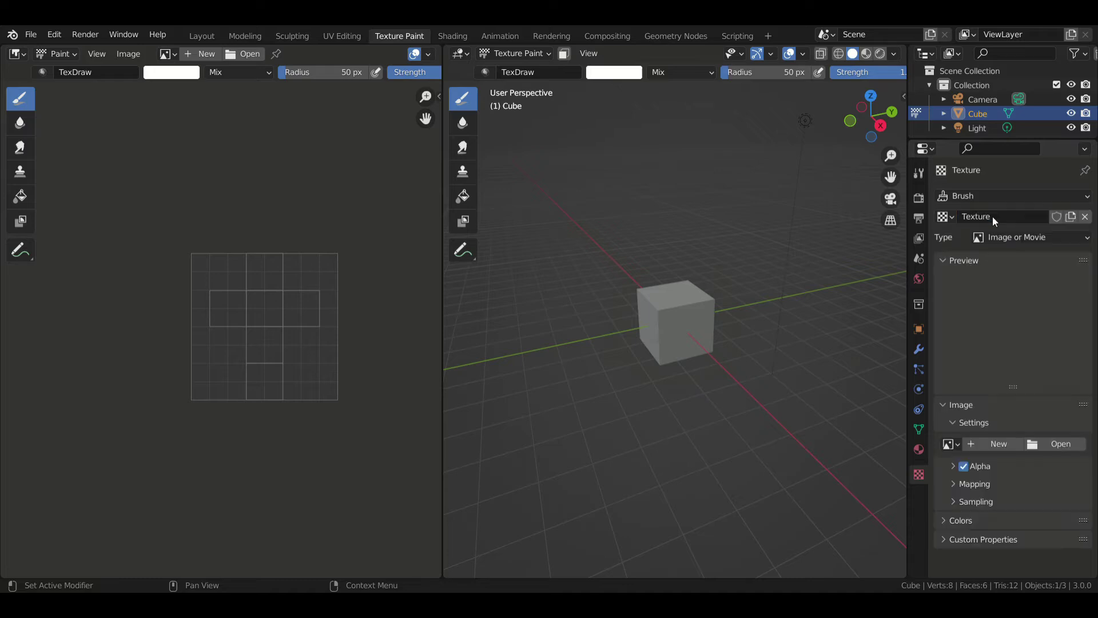
{"action": "left_click", "coordinate": [1050, 445]}
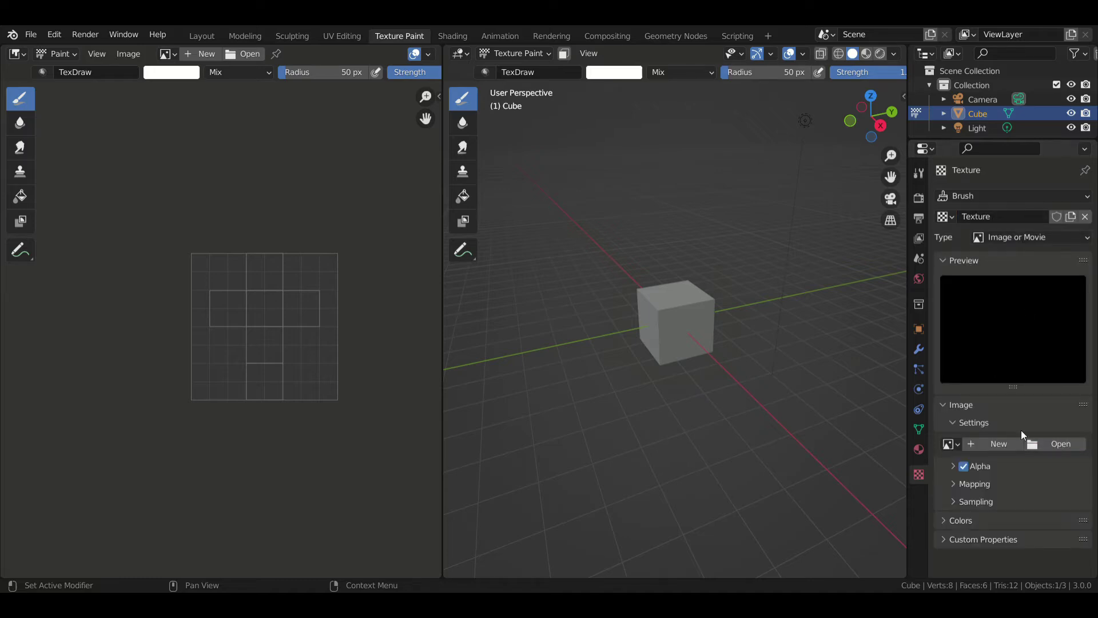
{"action": "double_click", "coordinate": [631, 211]}
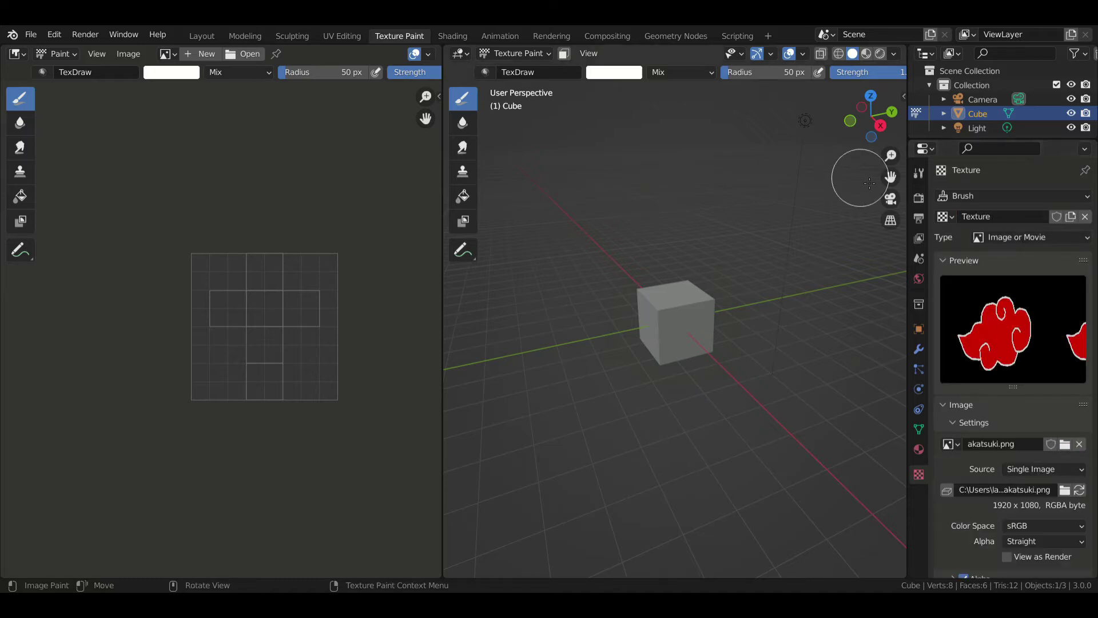
- Expand the active brush's texture settings and bring up the Mapping choices
{"action": "left_click", "coordinate": [918, 173]}
{"action": "scroll", "coordinate": [1044, 426], "scroll_direction": "down", "scroll_amount": 5}
{"action": "scroll", "coordinate": [1043, 425], "scroll_direction": "down", "scroll_amount": 5}
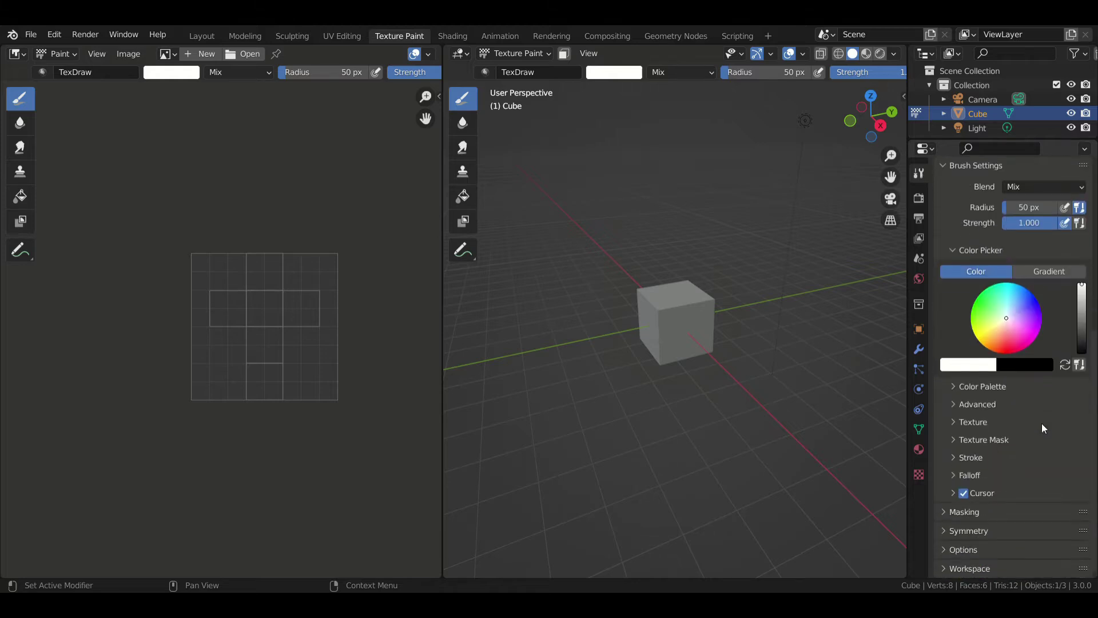
{"action": "left_click", "coordinate": [953, 422]}
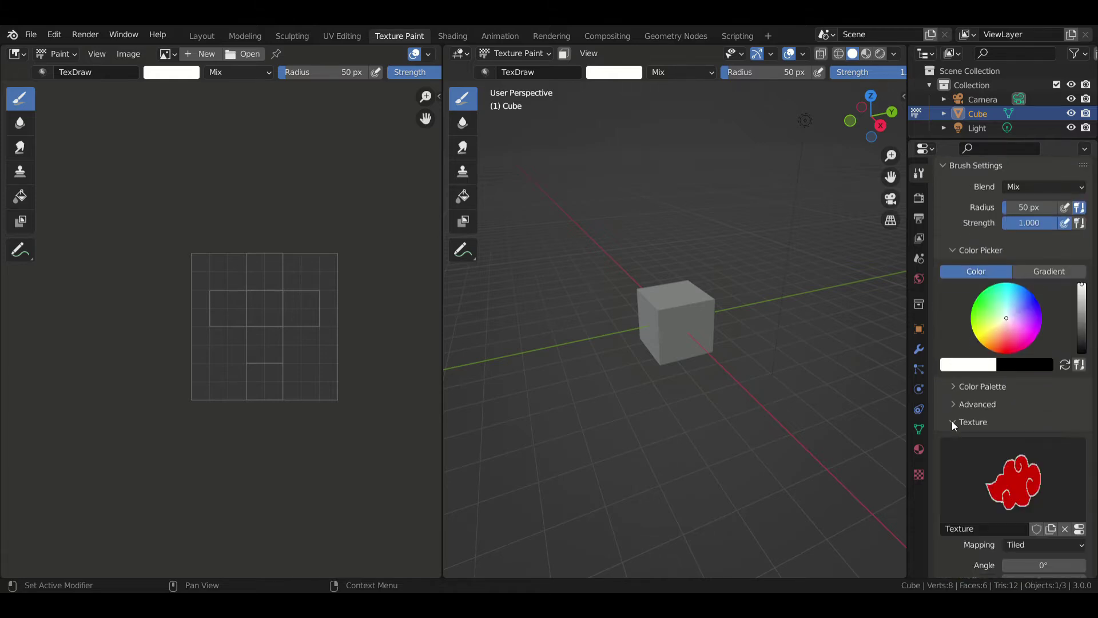
{"action": "scroll", "coordinate": [994, 302], "scroll_direction": "down", "scroll_amount": 5}
{"action": "left_click", "coordinate": [1028, 309]}
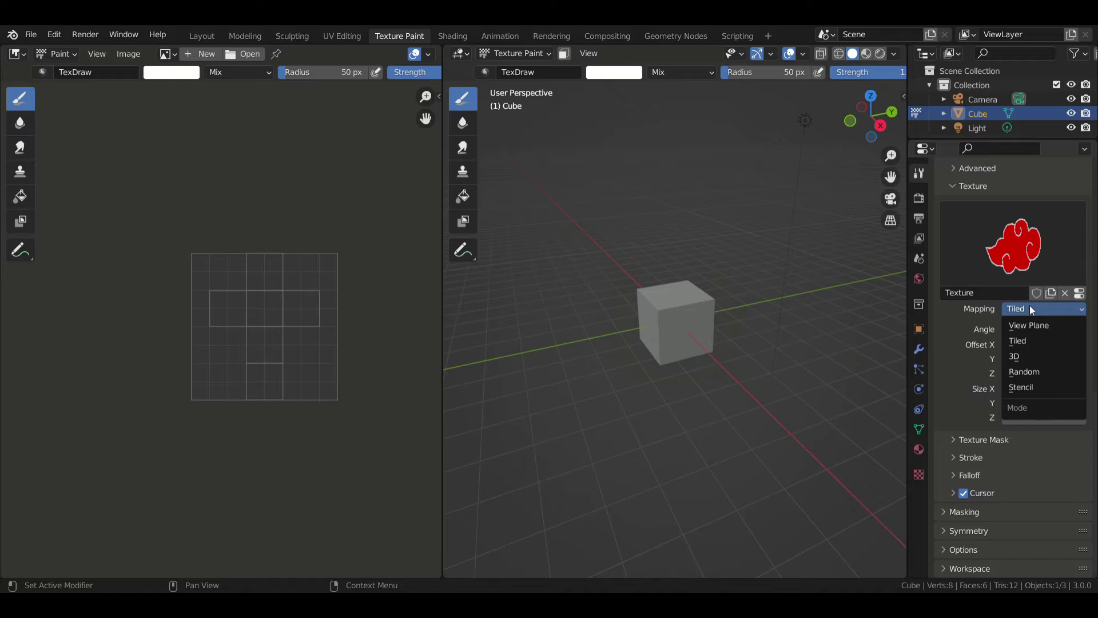
- Set the brush mapping to Stencil, view the cube from the front, and shrink the stencil to fit
{"action": "left_click", "coordinate": [1024, 387]}
{"action": "key", "text": "KP_1"}
{"action": "scroll", "coordinate": [736, 350], "scroll_direction": "up", "scroll_amount": 7}
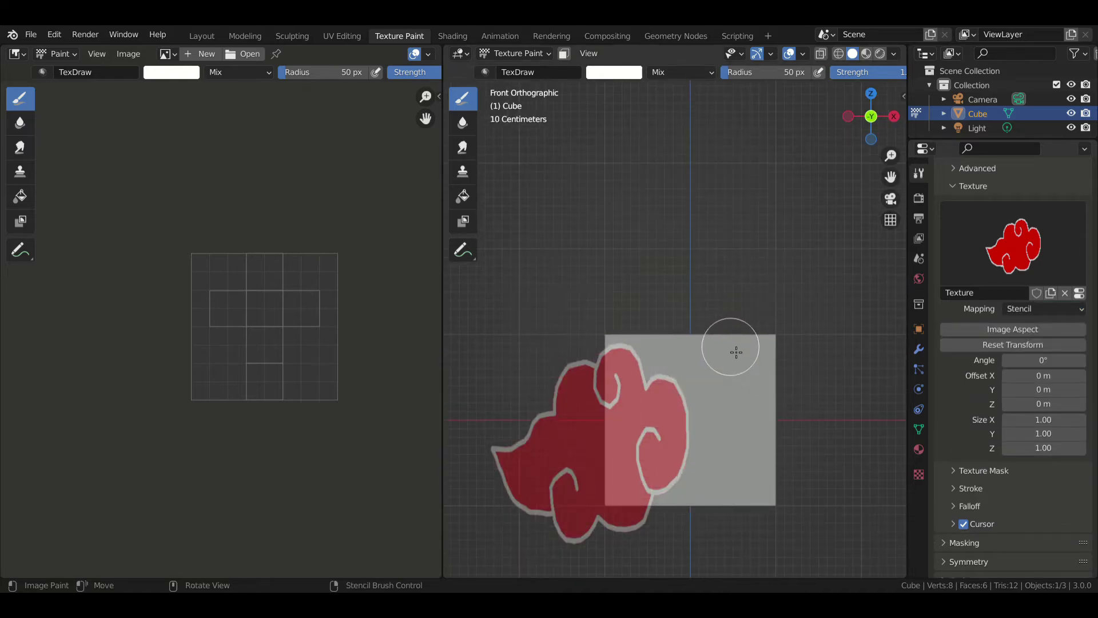
{"action": "middle_click_drag", "start_coordinate": [746, 370], "coordinate": [693, 375], "text": "shift"}
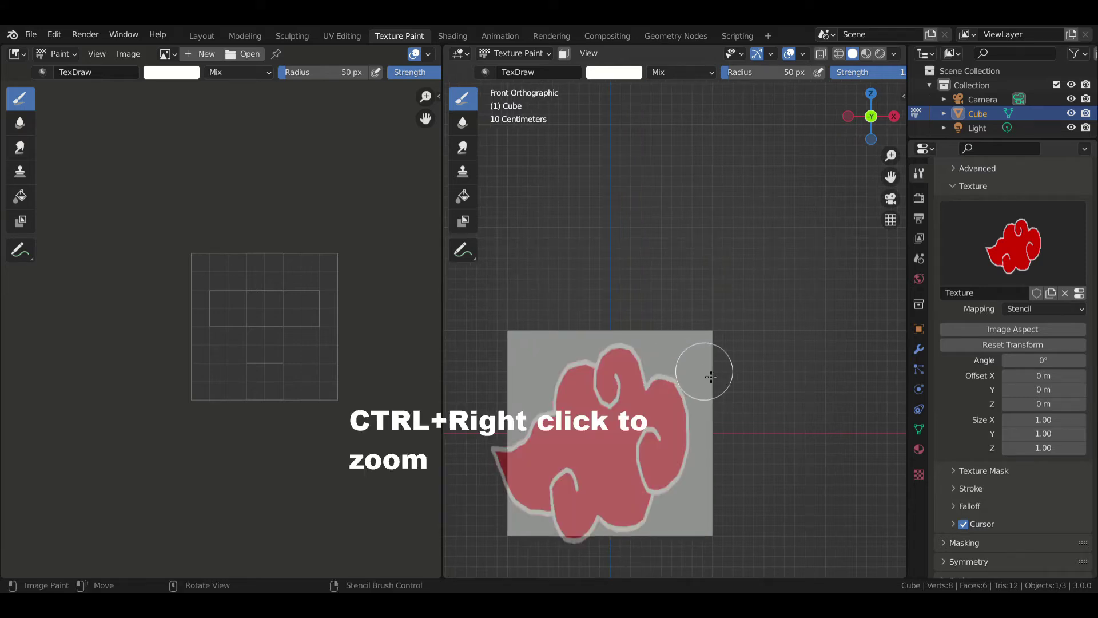
{"action": "mouse_move", "coordinate": [711, 378]}
{"action": "right_mouse_down", "text": "ctrl"}
{"action": "mouse_move", "coordinate": [701, 372]}
{"action": "mouse_move", "coordinate": [625, 424]}
{"action": "mouse_move", "coordinate": [686, 394]}
{"action": "mouse_move", "coordinate": [632, 517]}
{"action": "mouse_move", "coordinate": [669, 486]}
{"action": "mouse_move", "coordinate": [711, 379]}
{"action": "mouse_move", "coordinate": [723, 401]}
{"action": "mouse_move", "coordinate": [727, 384]}
{"action": "right_mouse_up", "text": "ctrl"}
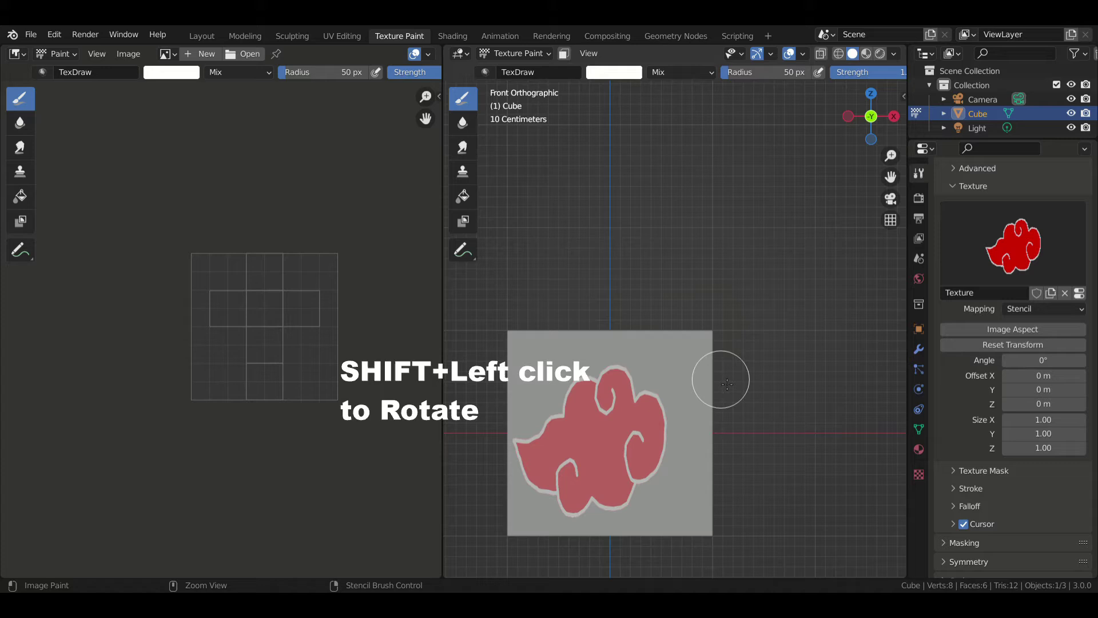
- Adjust the stencil's angle and size, leaving the horizontal size at 1.00
{"action": "left_click", "coordinate": [1036, 360]}
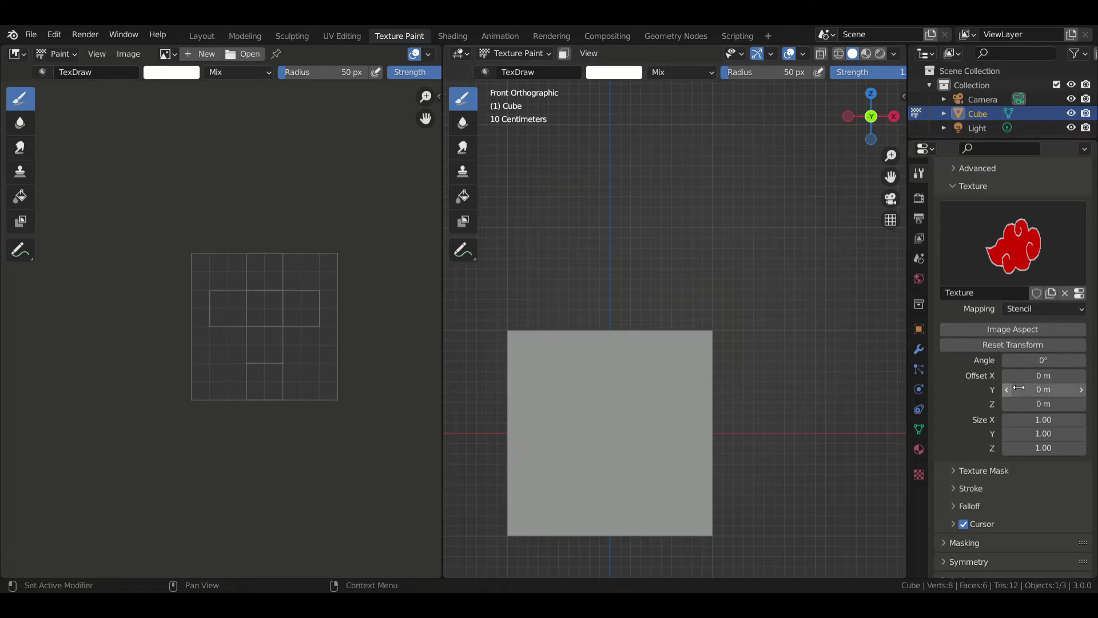
{"action": "left_click_drag", "start_coordinate": [1037, 422], "coordinate": [1049, 427]}
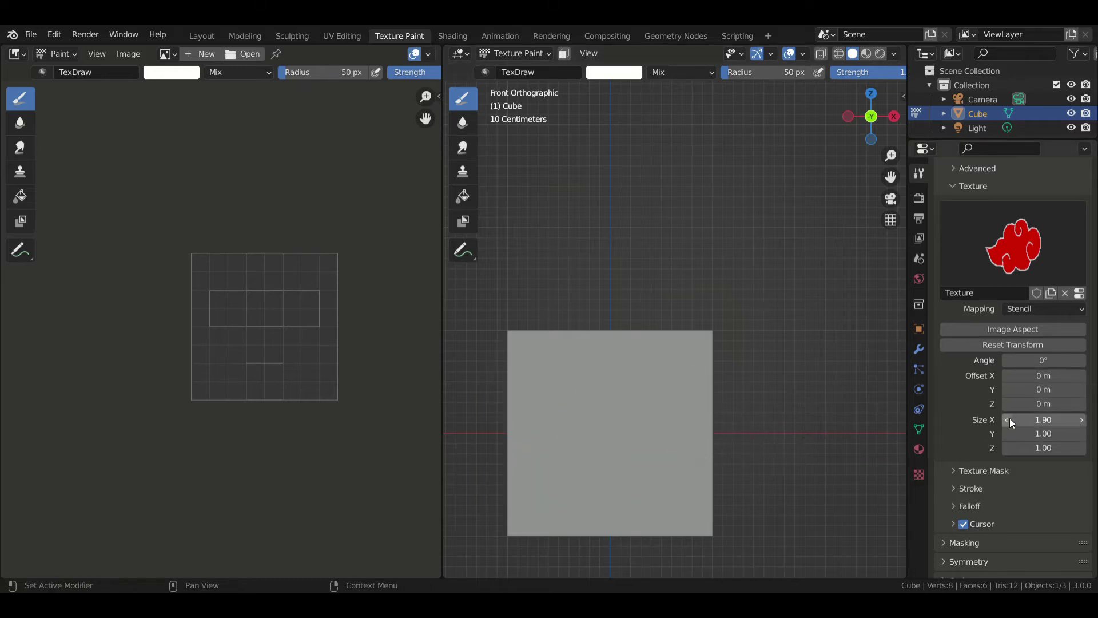
{"action": "left_click_drag", "start_coordinate": [1033, 420], "coordinate": [1033, 421]}
{"action": "type", "text": "1"}
{"action": "key", "text": "Return"}
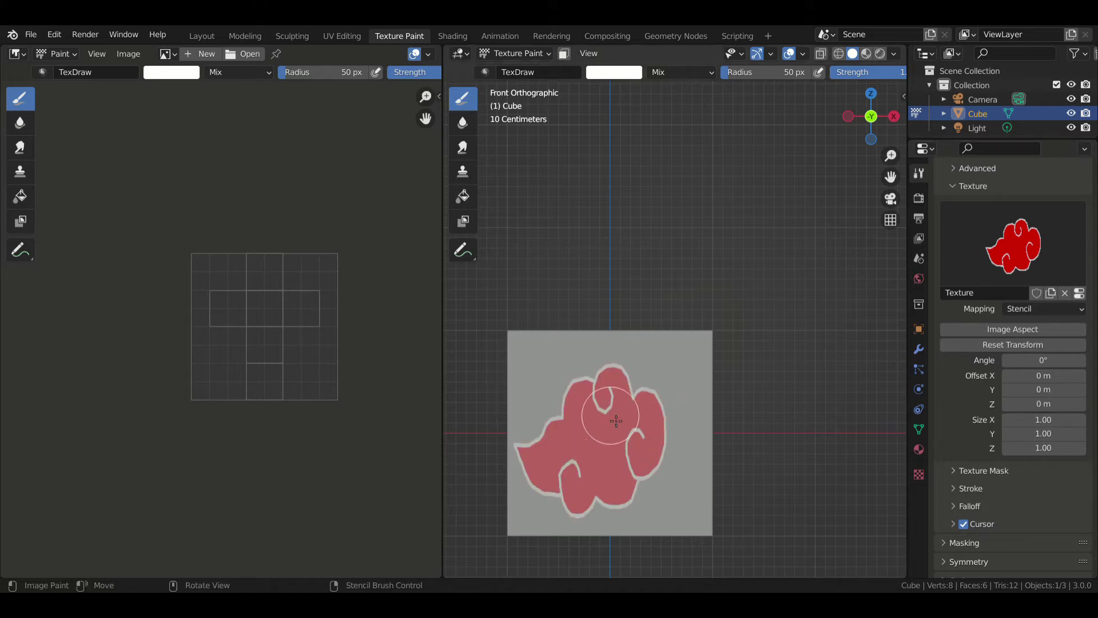
- Paint the cloud solid red through the stencil, including the pale top lobe
{"action": "mouse_move", "coordinate": [616, 422]}
{"action": "left_mouse_down"}
{"action": "mouse_move", "coordinate": [593, 479]}
{"action": "mouse_move", "coordinate": [603, 385]}
{"action": "mouse_move", "coordinate": [534, 478]}
{"action": "left_mouse_up"}
{"action": "mouse_move", "coordinate": [589, 389]}
{"action": "left_mouse_down"}
{"action": "mouse_move", "coordinate": [701, 345]}
{"action": "mouse_move", "coordinate": [572, 464]}
{"action": "left_mouse_up"}
{"action": "left_click_drag", "start_coordinate": [630, 361], "coordinate": [671, 343]}
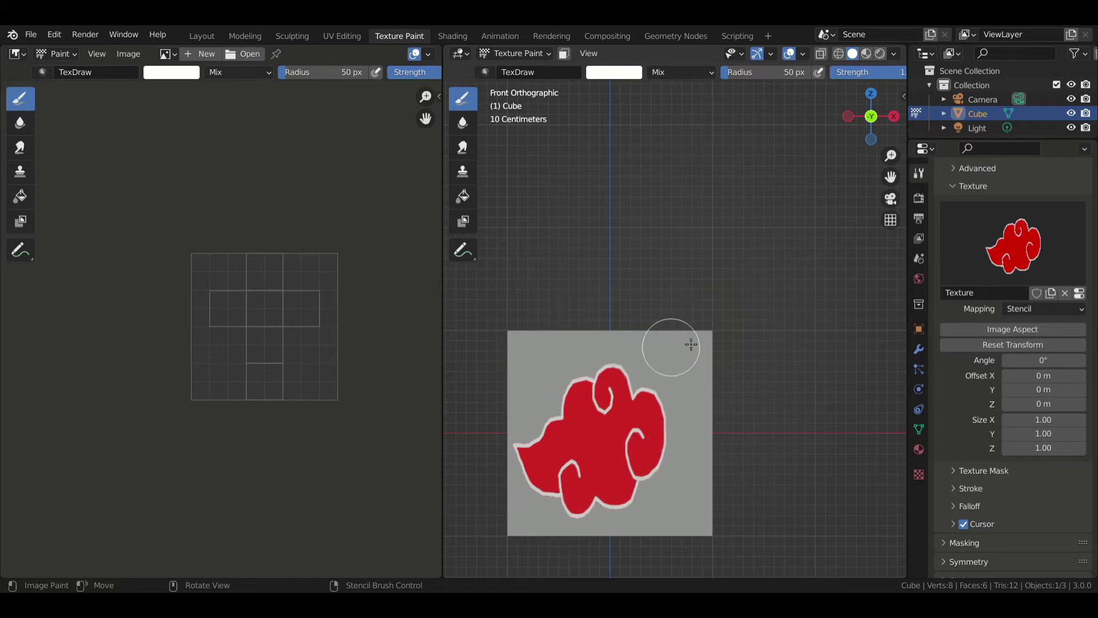
{"action": "middle_click_drag", "start_coordinate": [683, 398], "coordinate": [699, 343]}
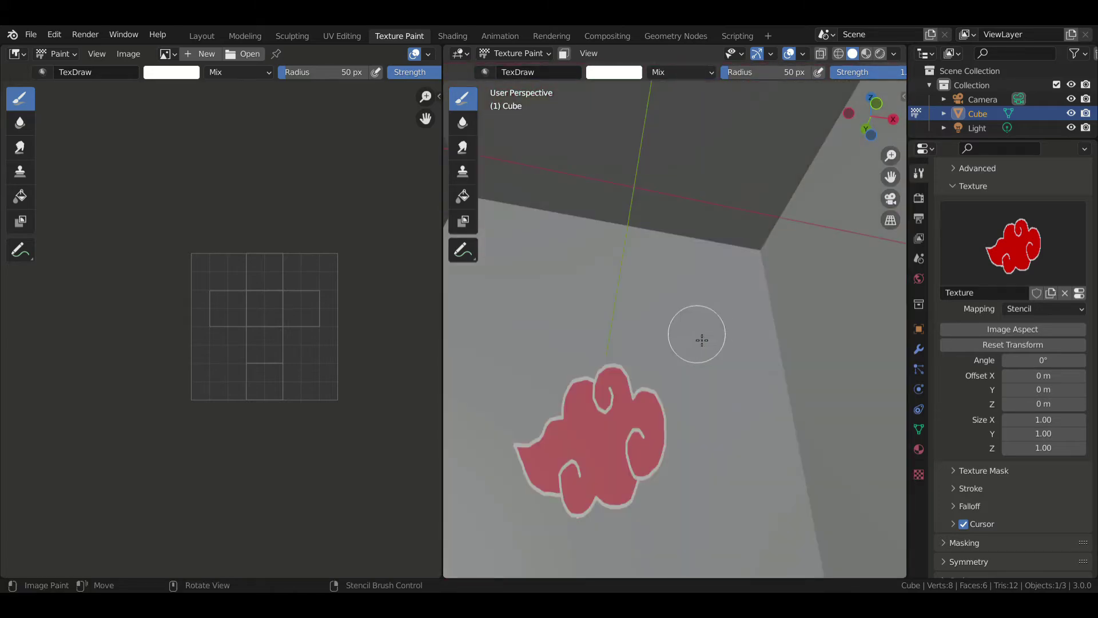
{"action": "scroll", "coordinate": [698, 343], "scroll_direction": "down", "scroll_amount": 4}
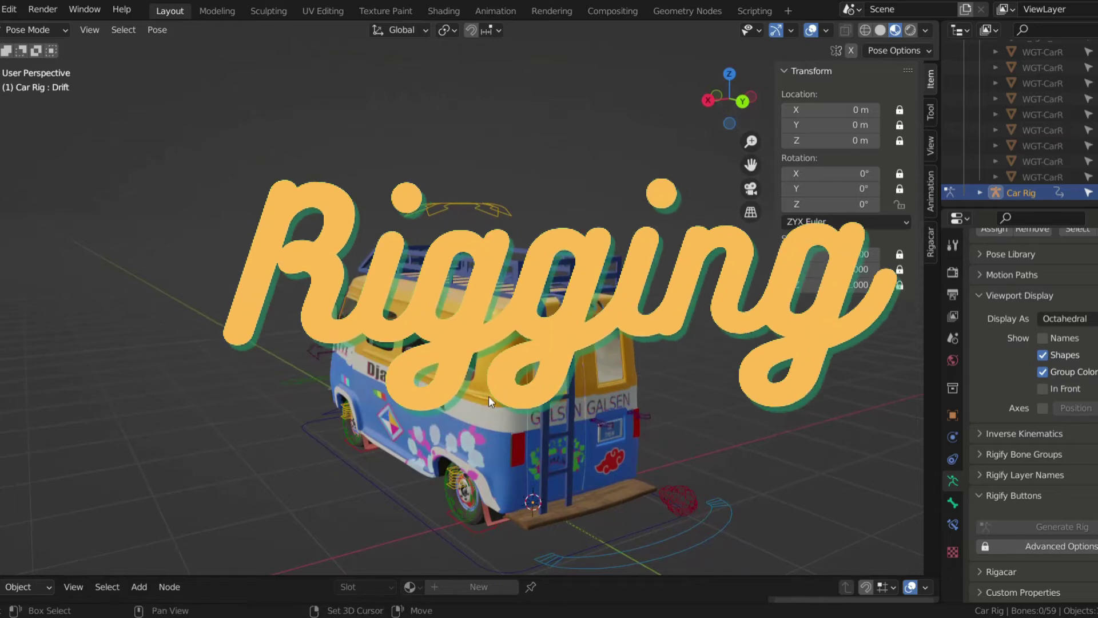
- Turn to the van's side and select the Root bone along with the wheel bones
{"action": "middle_click_drag", "start_coordinate": [658, 382], "coordinate": [19, 368]}
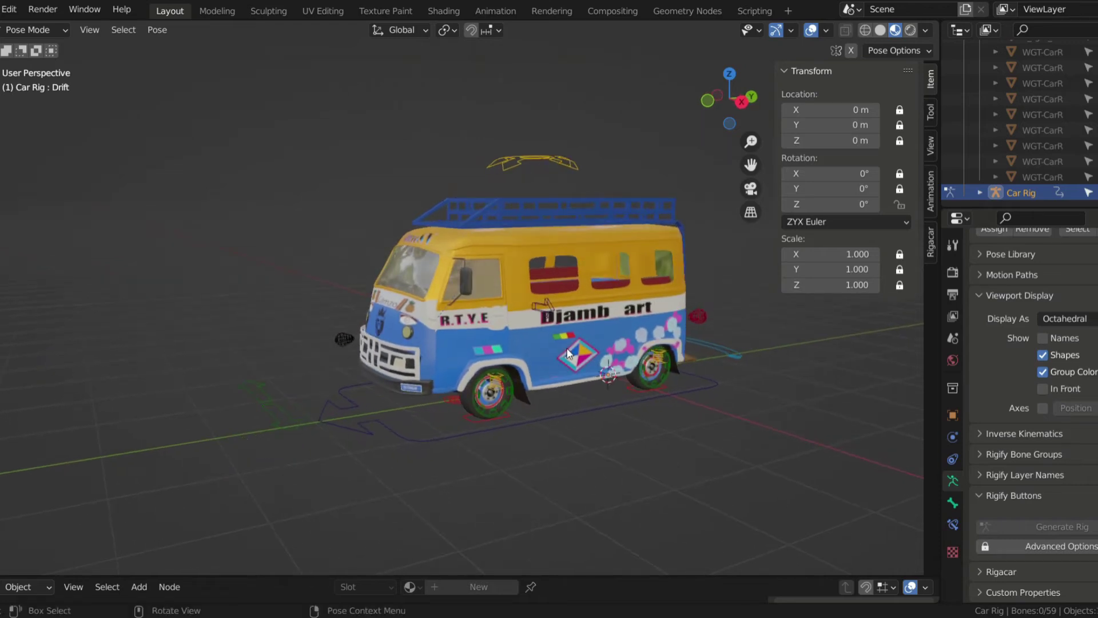
{"action": "middle_click_drag", "start_coordinate": [578, 333], "coordinate": [445, 362]}
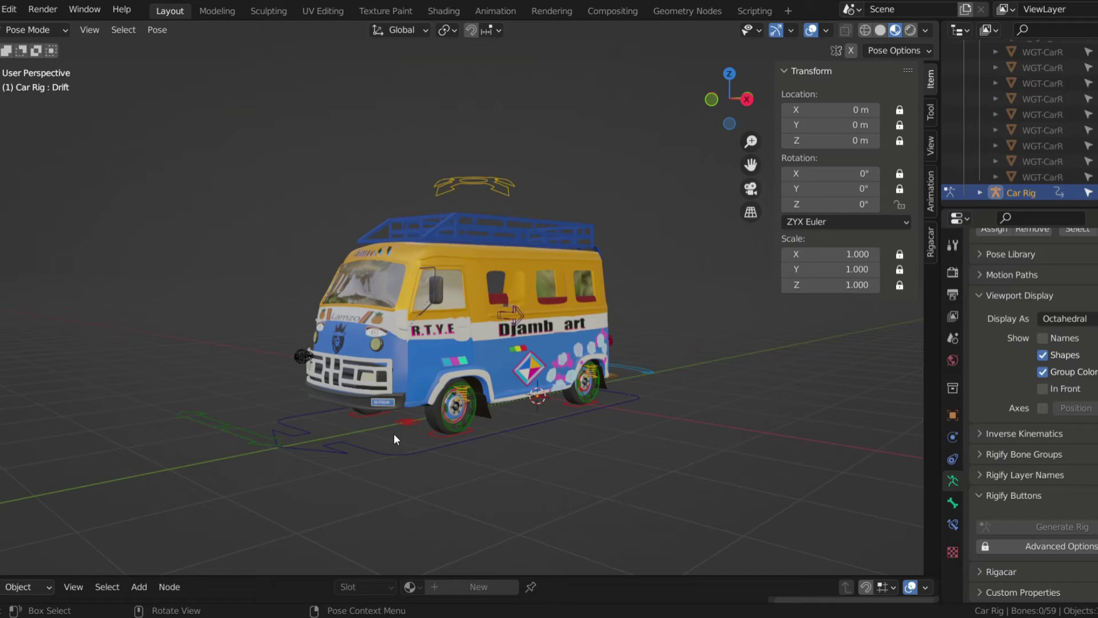
{"action": "left_click", "coordinate": [388, 456]}
{"action": "key", "text": "a"}
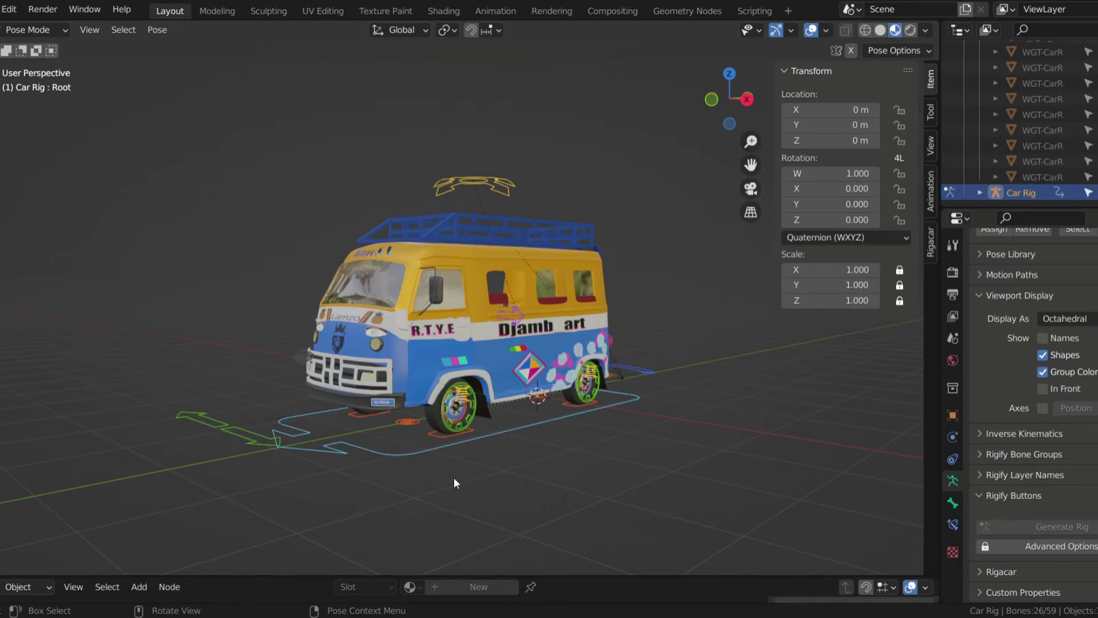
- Move the Steering control so the front wheels turn
{"action": "middle_click_drag", "start_coordinate": [473, 459], "coordinate": [289, 478]}
{"action": "left_click", "coordinate": [289, 478]}
{"action": "key", "text": "g"}
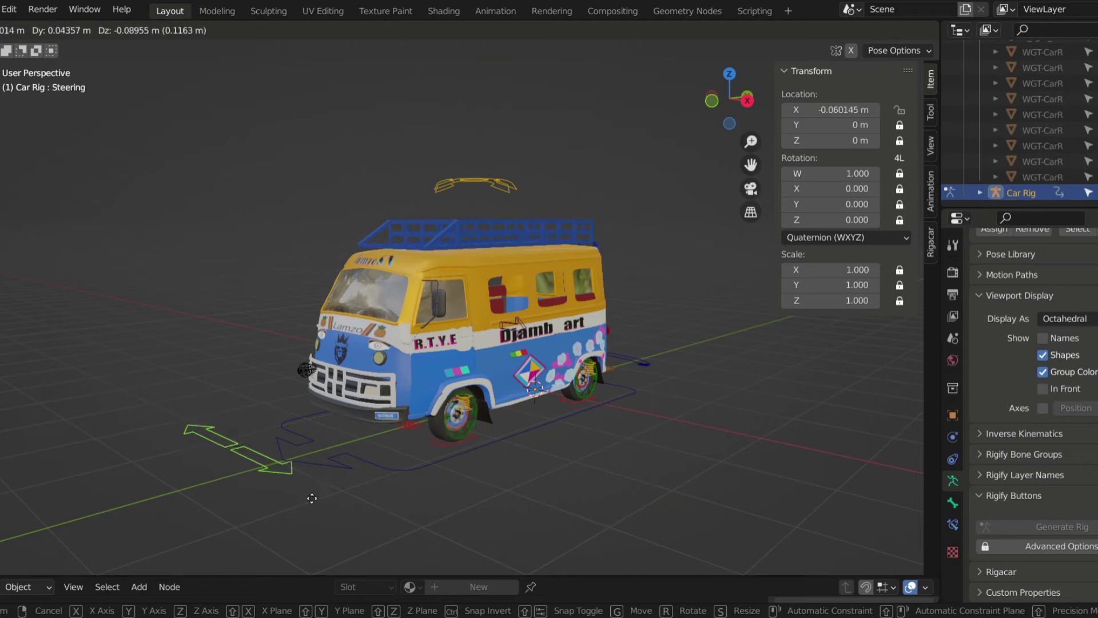
{"action": "left_click", "coordinate": [367, 489]}
- Move the Suspension control to a new position
{"action": "left_click", "coordinate": [499, 180]}
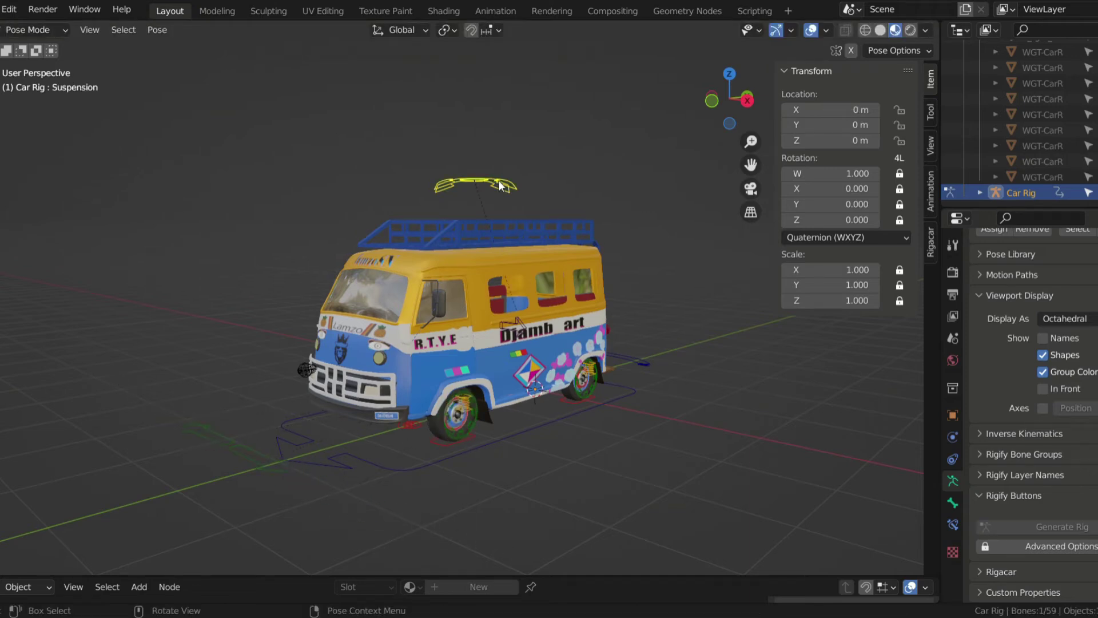
{"action": "key", "text": "g"}
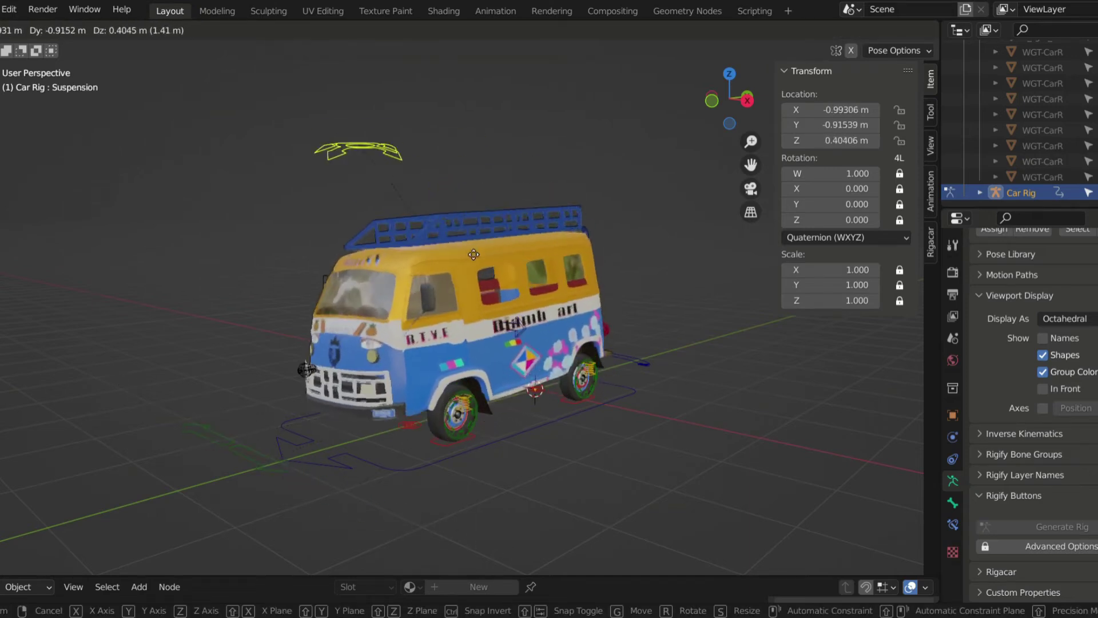
{"action": "left_click", "coordinate": [464, 268]}
- Spin the Wheel.Ft.L wheel bone, then try rotating the Drift control and cancel it back to 0°
{"action": "left_click", "coordinate": [456, 395]}
{"action": "key", "text": "KP_Decimal"}
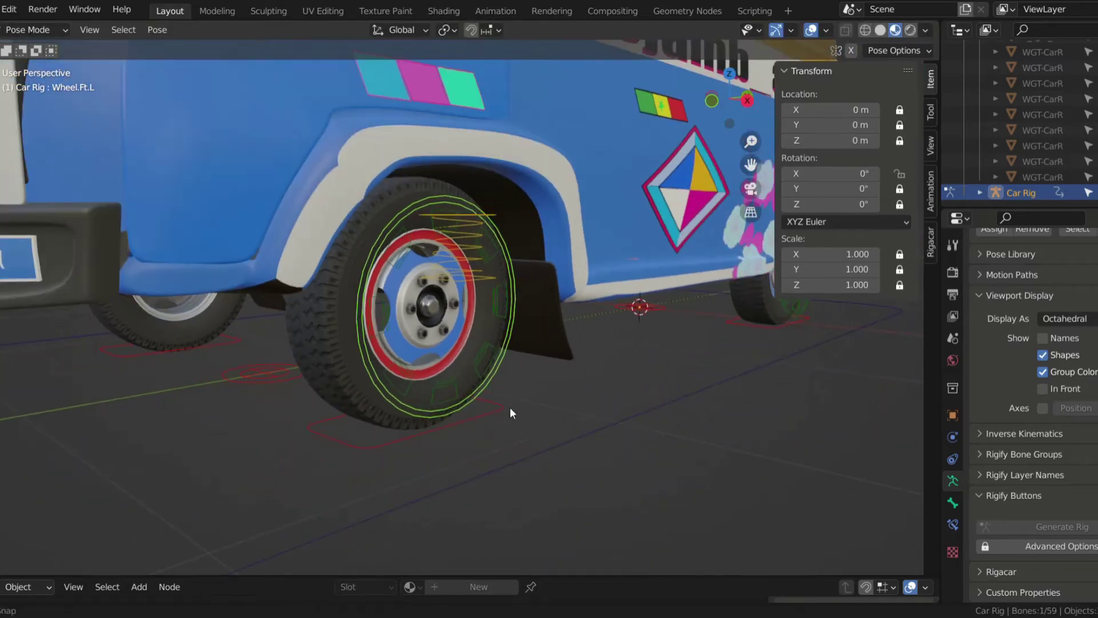
{"action": "scroll", "coordinate": [510, 407], "scroll_direction": "up", "scroll_amount": 2}
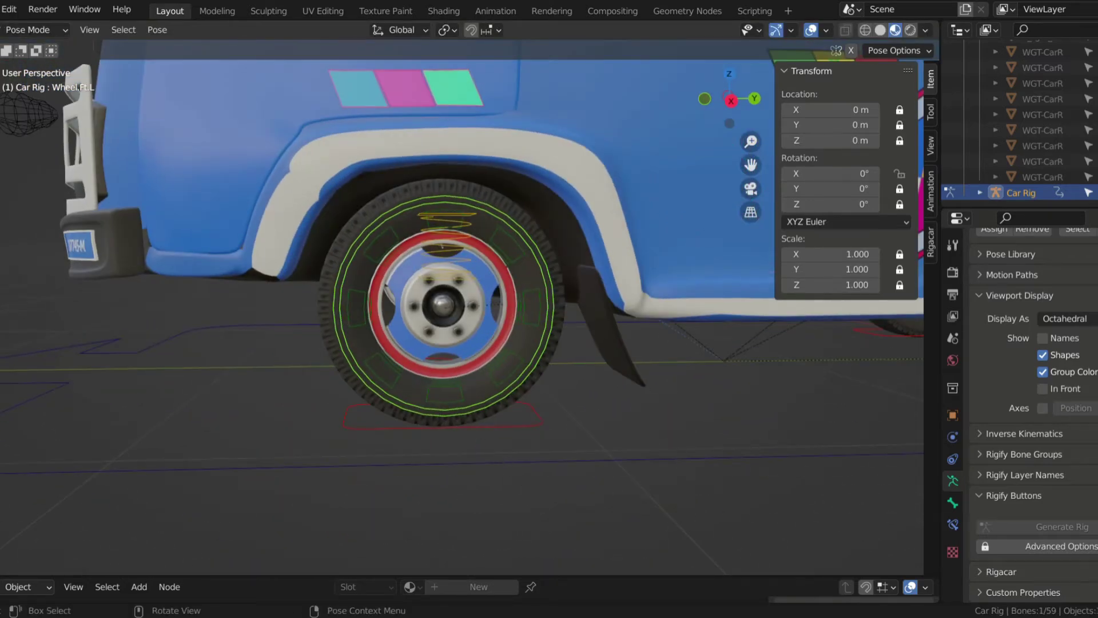
{"action": "key", "text": "r"}
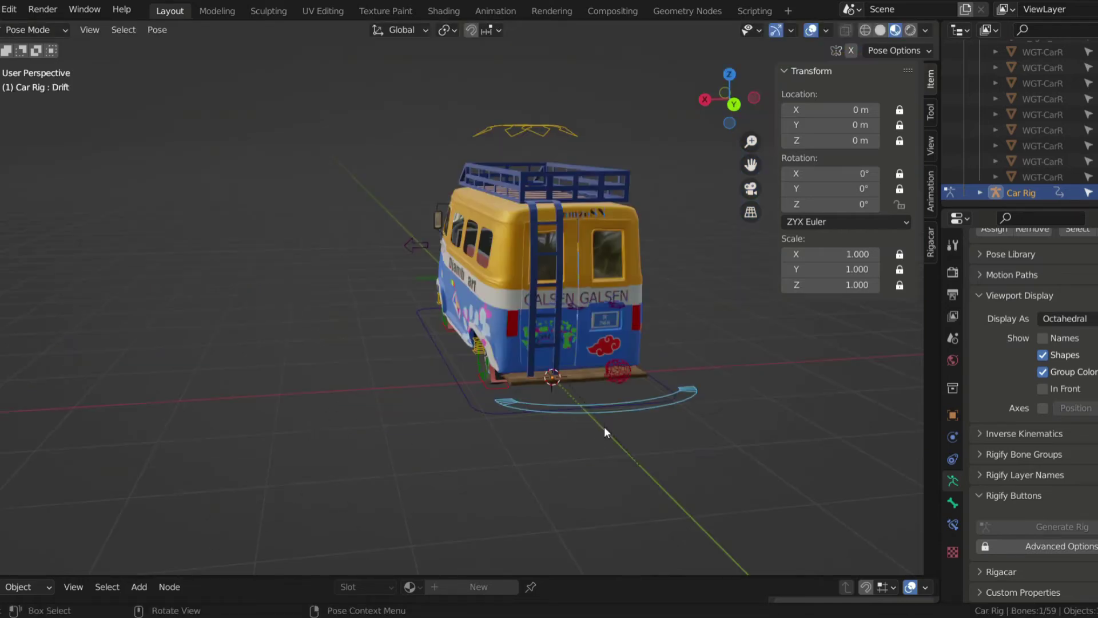
{"action": "key", "text": "r"}
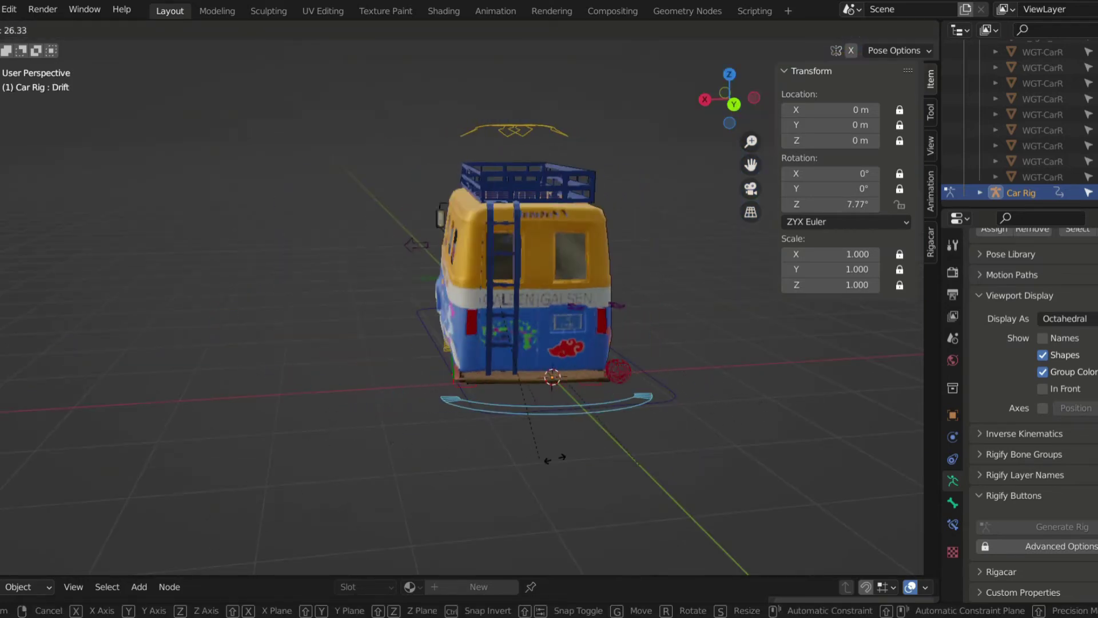
{"action": "key", "text": "Escape"}
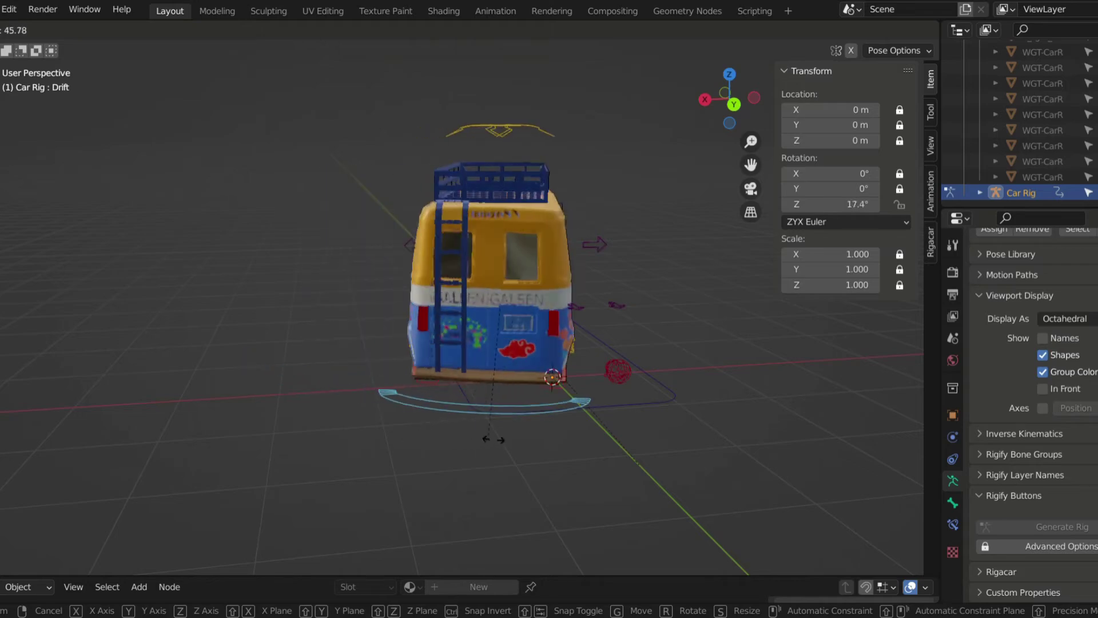
- Select the Root control from the van's side and start moving it along global Y
{"action": "middle_click_drag", "start_coordinate": [774, 373], "coordinate": [715, 372]}
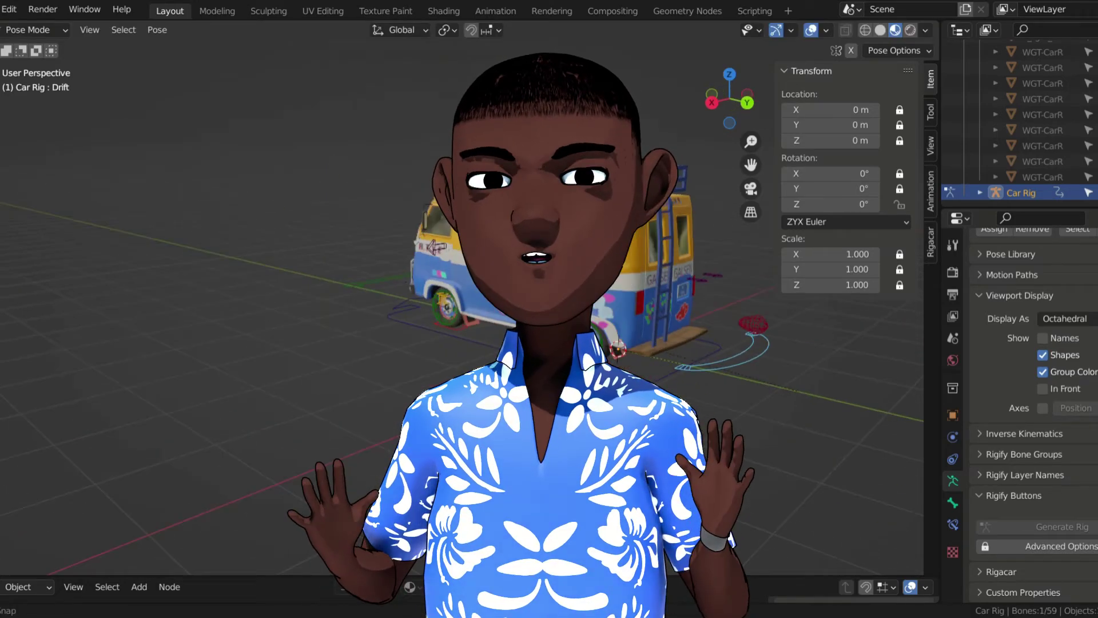
{"action": "left_click", "coordinate": [720, 358]}
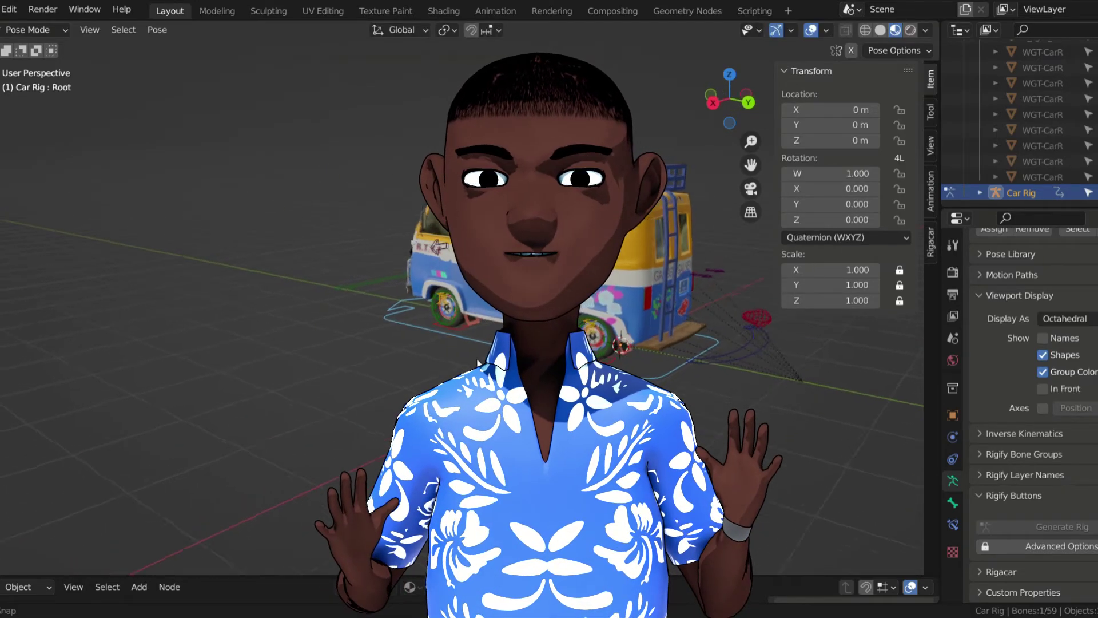
{"action": "middle_click_drag", "start_coordinate": [572, 355], "coordinate": [551, 344]}
{"action": "scroll", "coordinate": [522, 355], "scroll_direction": "up", "scroll_amount": 3}
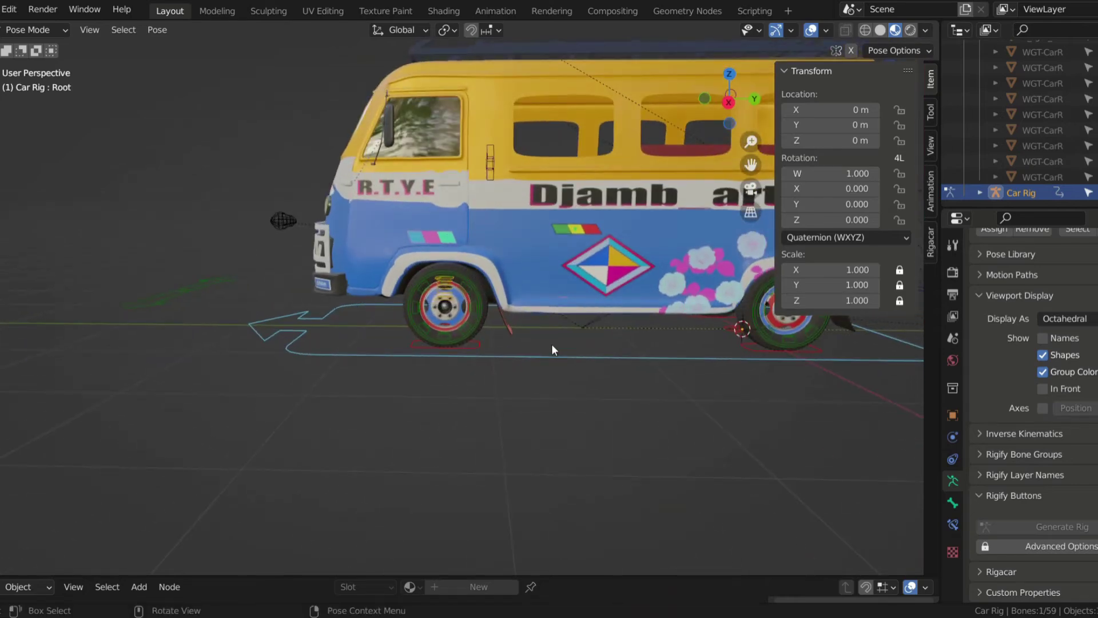
{"action": "key", "text": "g"}
{"action": "key", "text": "y"}
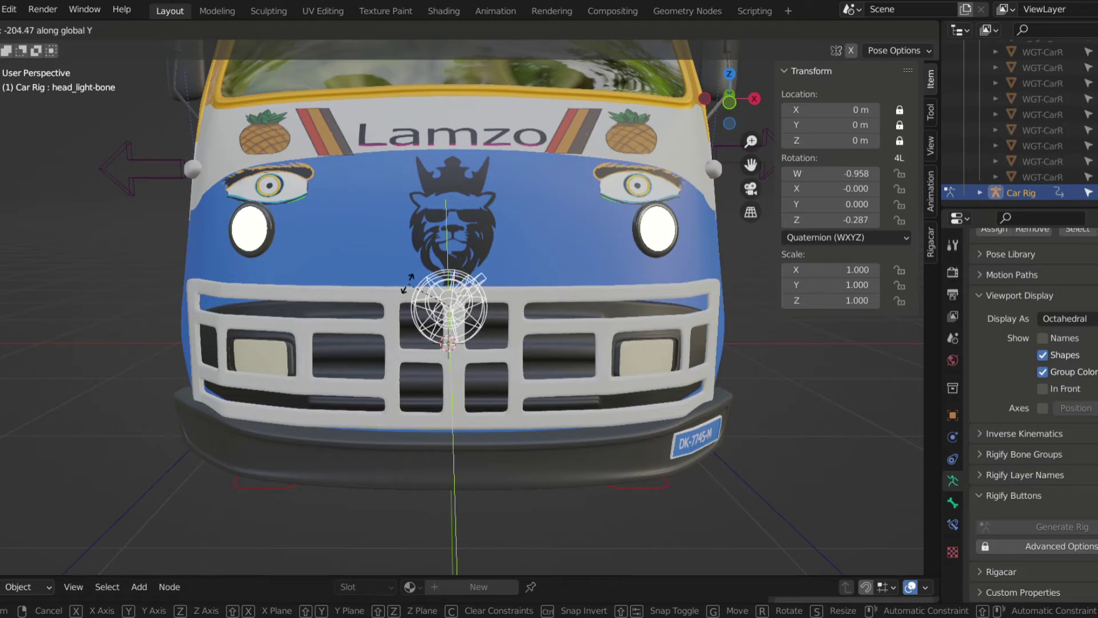
- Swing the left door open with its control bone, then cancel so it closes
{"action": "left_click", "coordinate": [544, 304]}
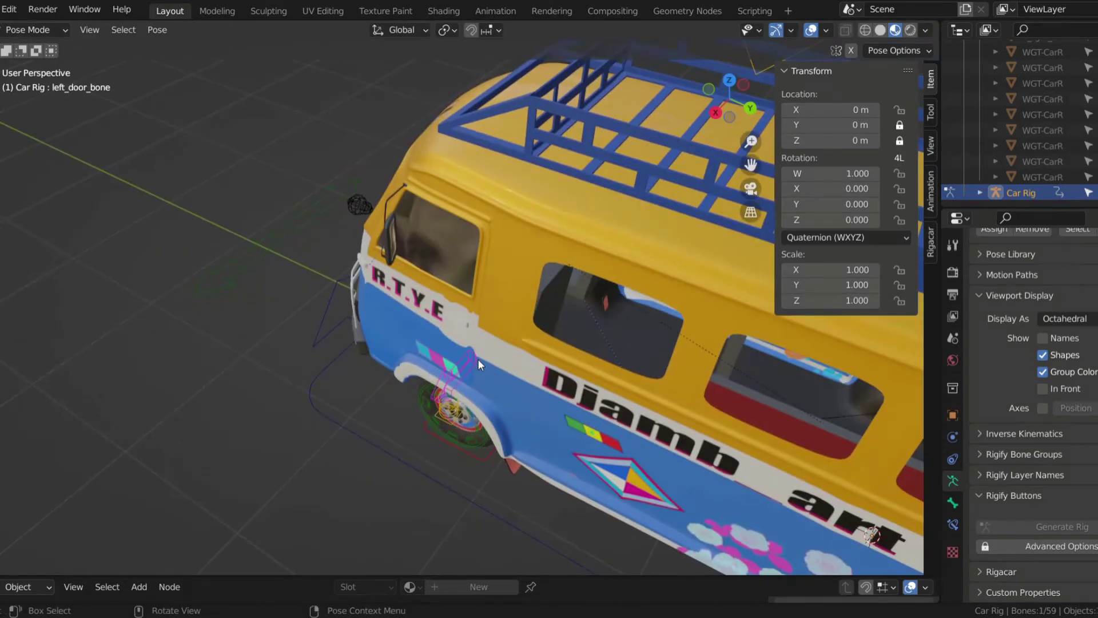
{"action": "key", "text": "g"}
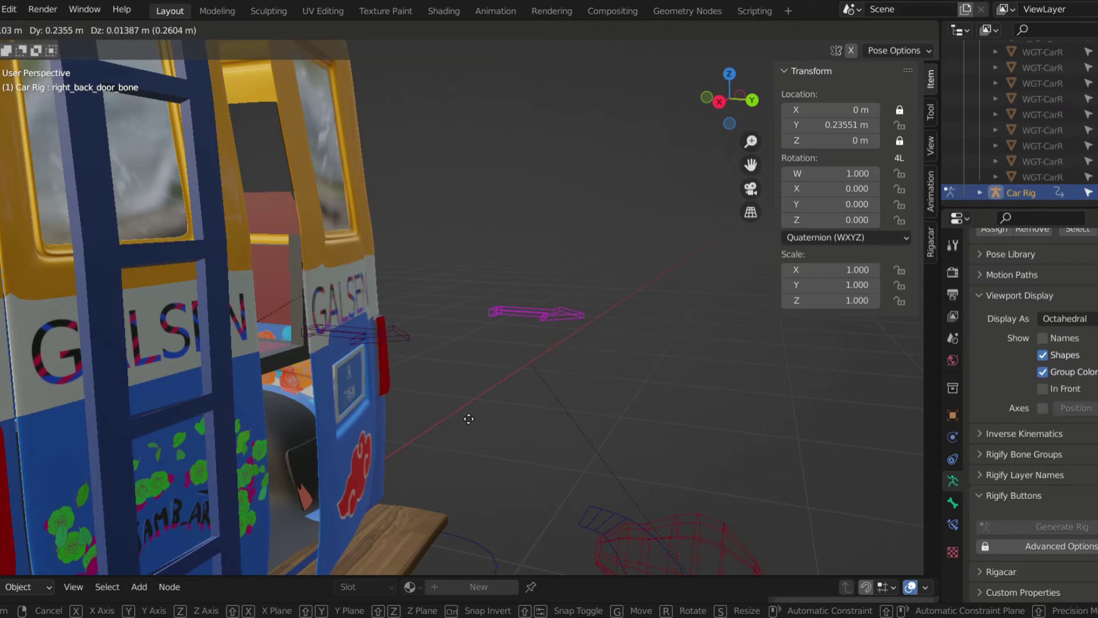
{"action": "key", "text": "Escape"}
- From the rear, select the left back door's control bone and slide it open
{"action": "middle_click_drag", "start_coordinate": [629, 400], "coordinate": [379, 366]}
{"action": "left_click", "coordinate": [369, 307]}
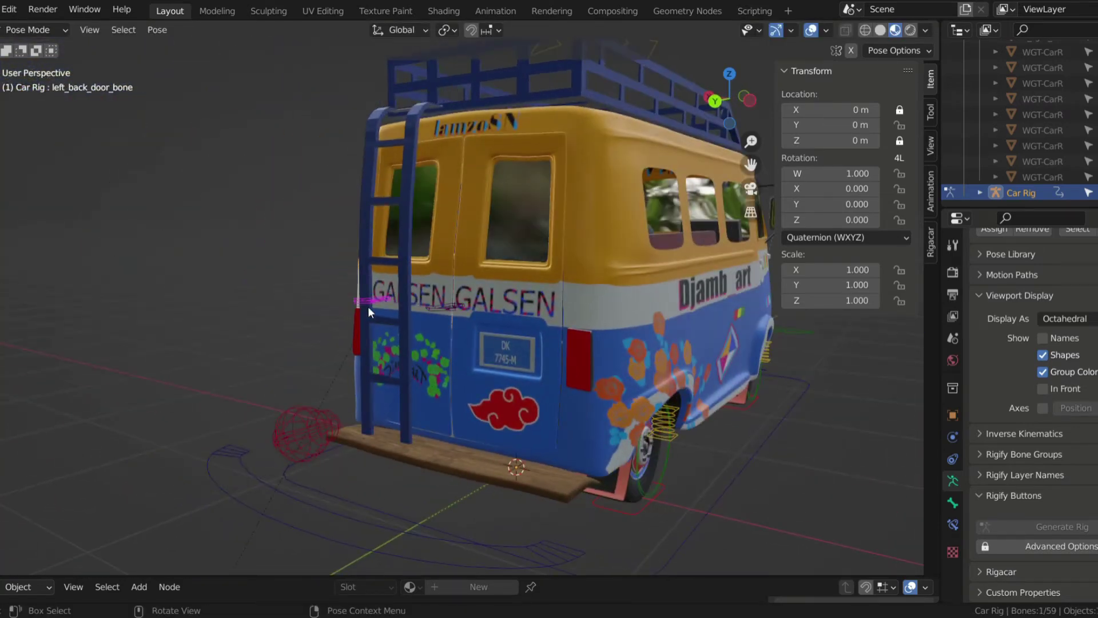
{"action": "middle_click_drag", "start_coordinate": [368, 307], "coordinate": [394, 373]}
{"action": "key", "text": "g"}
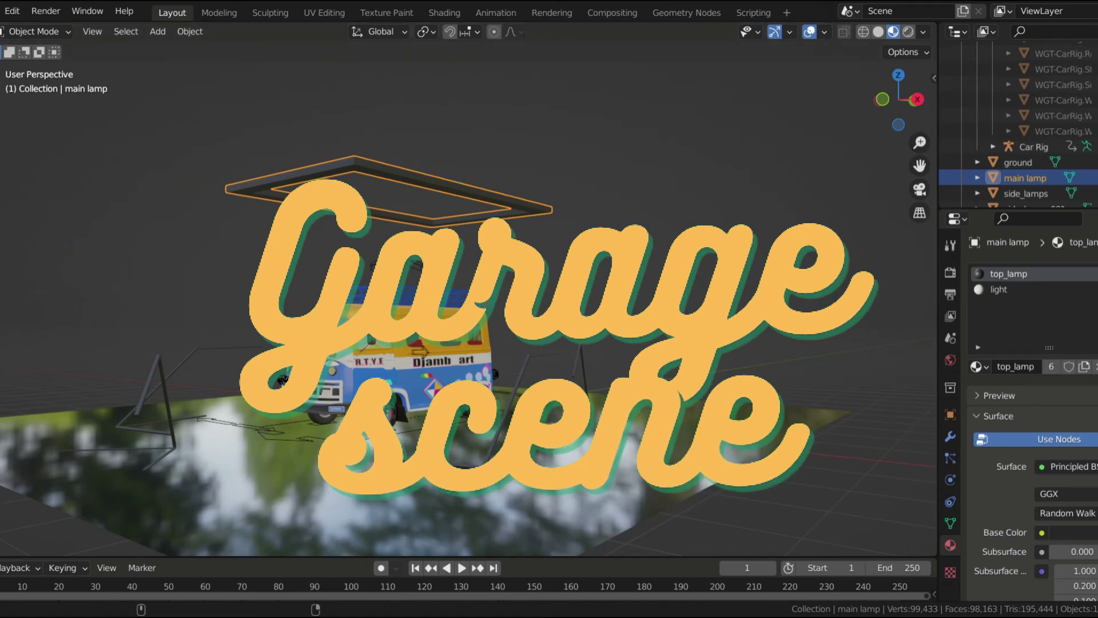
- In Edit Mode, select the lamp frame's left, top-left corner, bottom and bottom-right faces
{"action": "middle_click_drag", "start_coordinate": [455, 267], "coordinate": [567, 251]}
{"action": "scroll", "coordinate": [549, 255], "scroll_direction": "up", "scroll_amount": 5}
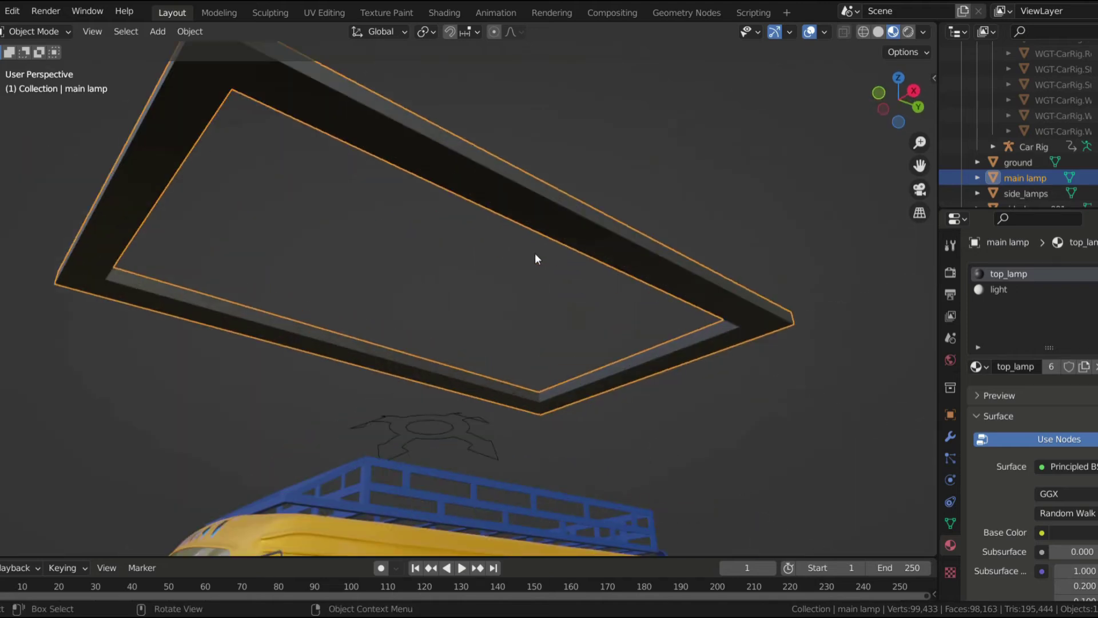
{"action": "key", "text": "Tab"}
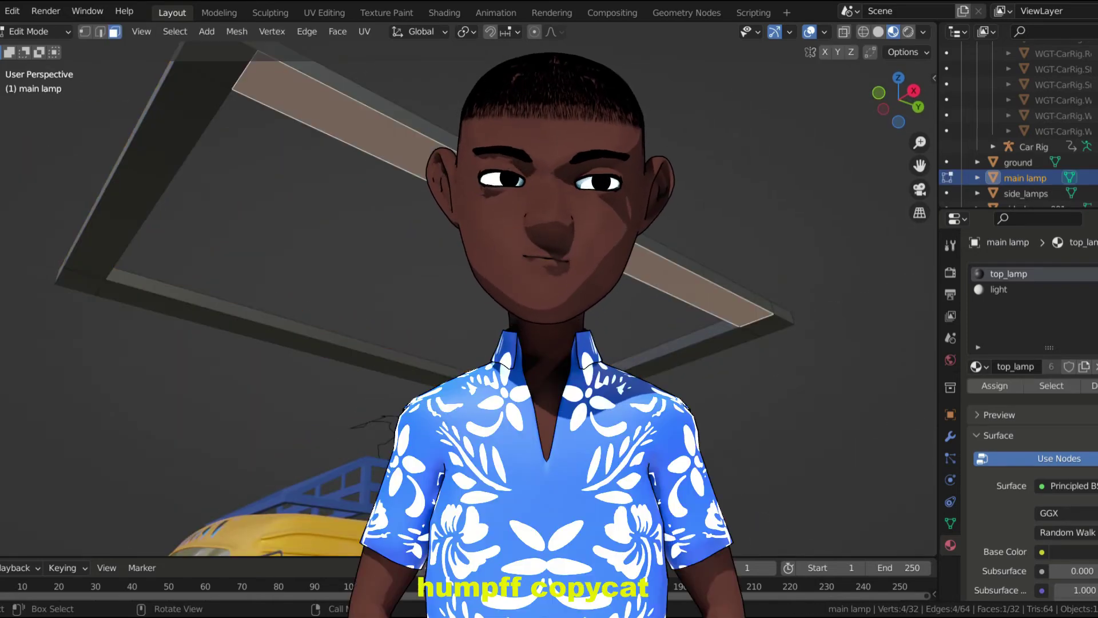
{"action": "left_click", "coordinate": [175, 105], "text": "shift"}
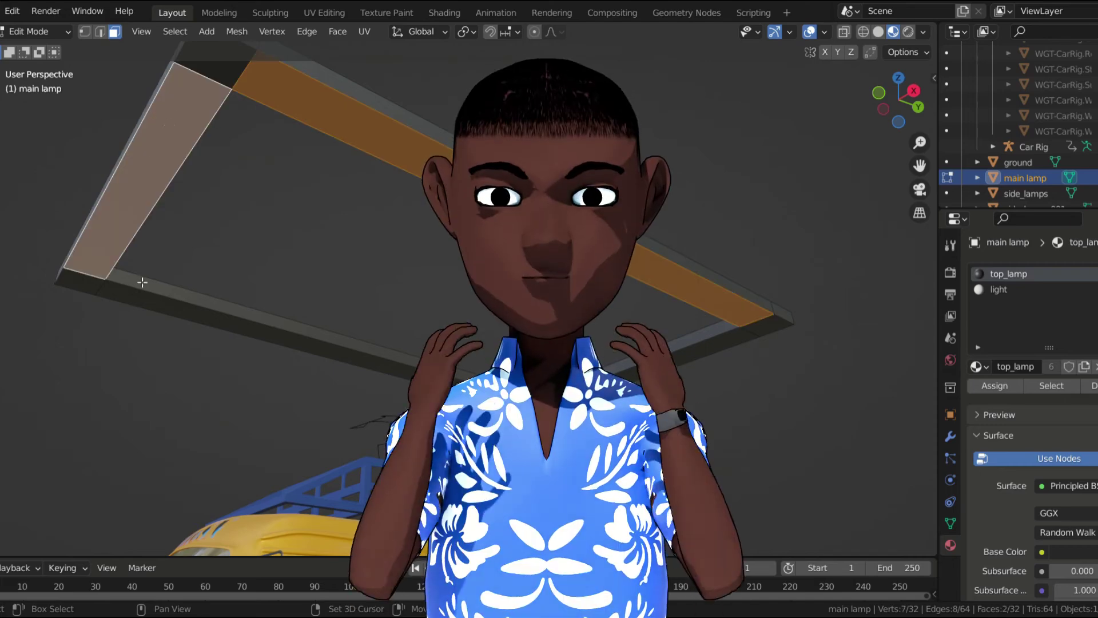
{"action": "left_click", "coordinate": [209, 63], "text": "shift"}
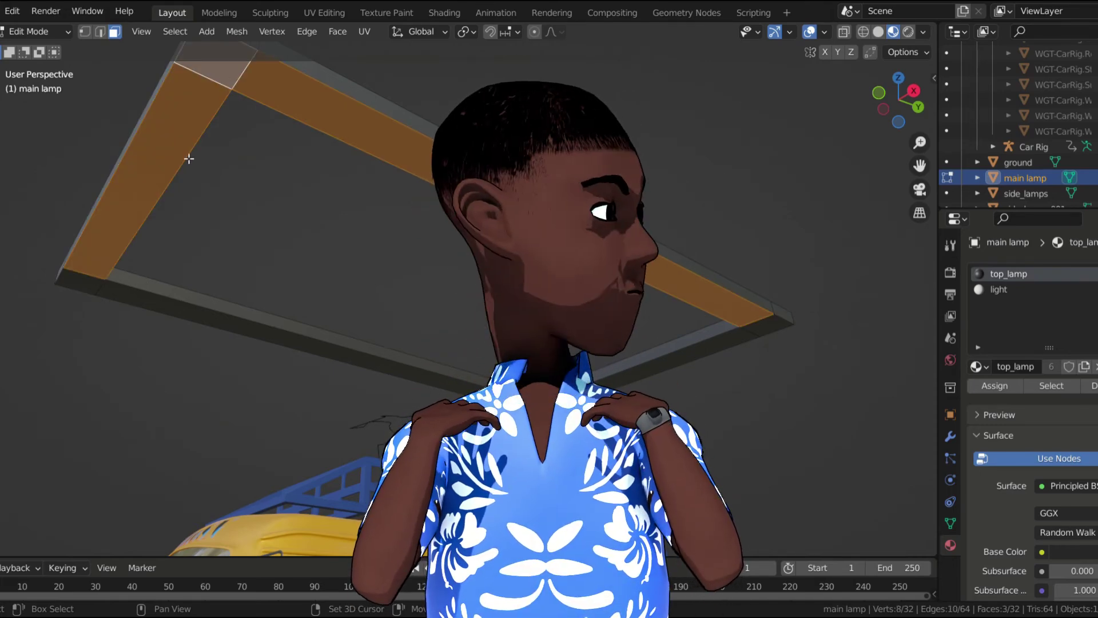
{"action": "left_click", "coordinate": [83, 281], "text": "shift"}
{"action": "left_click", "coordinate": [139, 297], "text": "shift"}
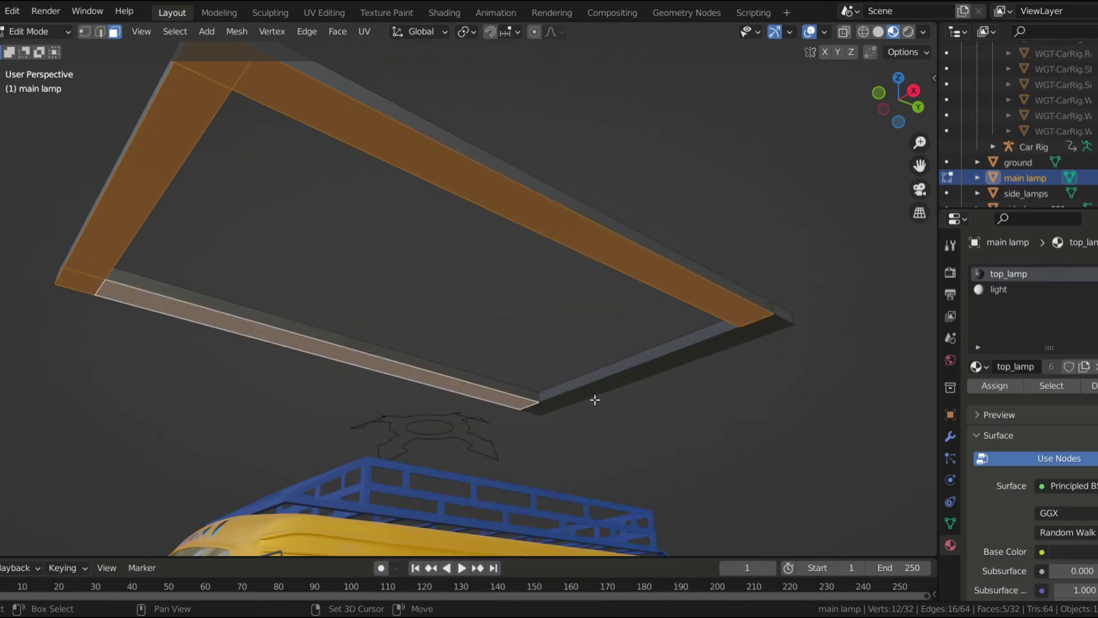
{"action": "left_click", "coordinate": [564, 405], "text": "shift"}
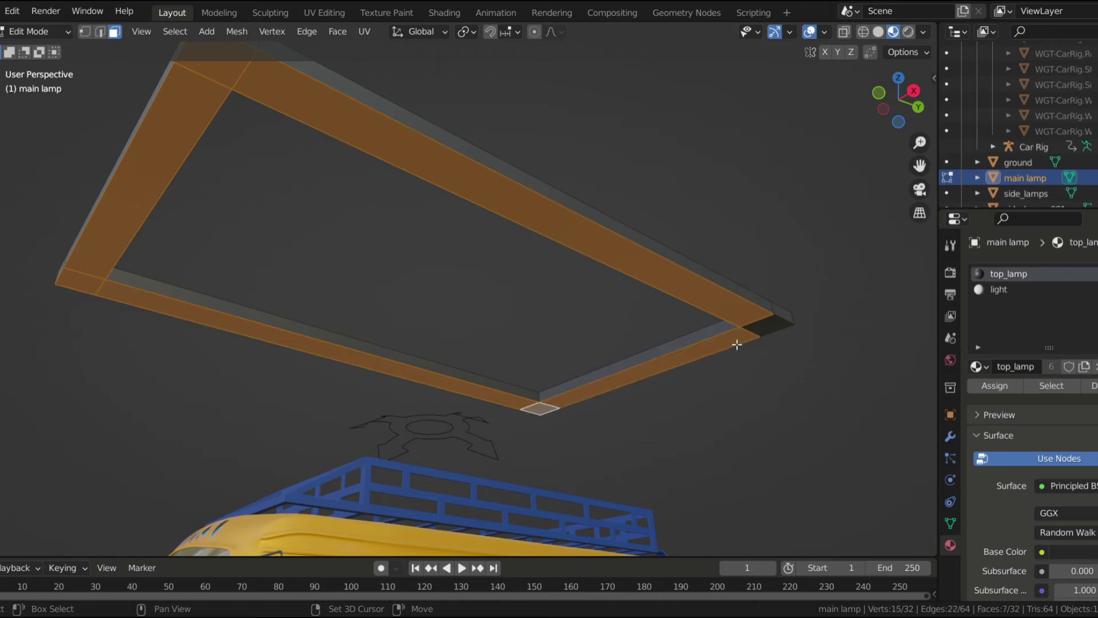
{"action": "scroll", "coordinate": [442, 259], "scroll_direction": "down", "scroll_amount": 6}
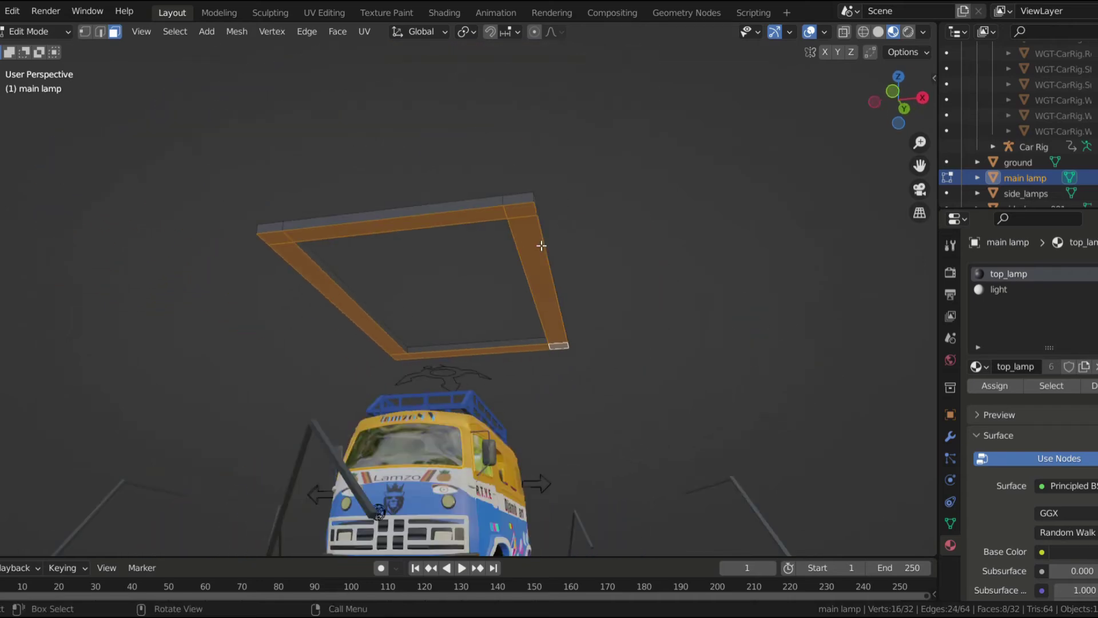
{"action": "mouse_move", "coordinate": [517, 259]}
{"action": "middle_mouse_down"}
{"action": "mouse_move", "coordinate": [506, 228]}
{"action": "mouse_move", "coordinate": [520, 256]}
{"action": "middle_mouse_up"}
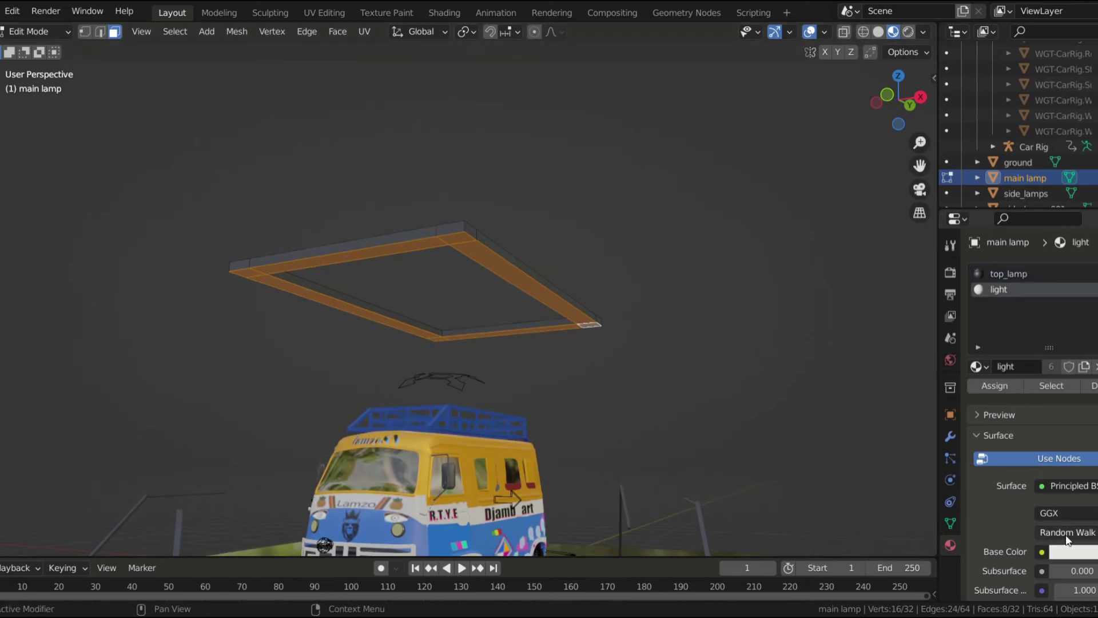
- Assign the light material to those faces, make it an Emission shader, and exit Edit Mode
{"action": "left_click", "coordinate": [988, 386]}
{"action": "scroll", "coordinate": [1057, 499], "scroll_direction": "down", "scroll_amount": 1}
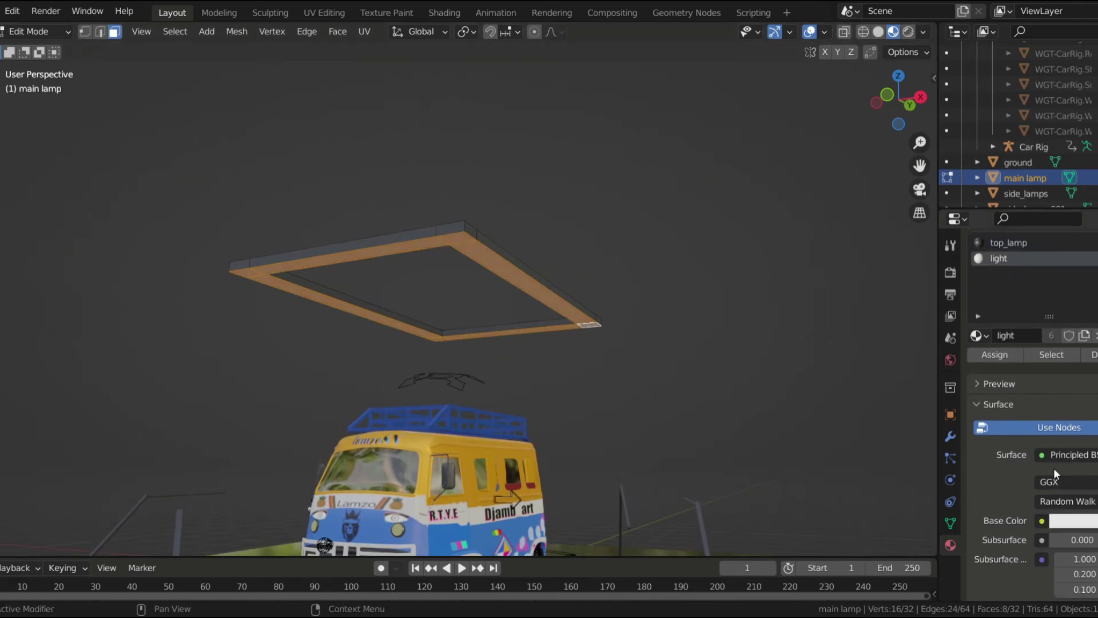
{"action": "left_click", "coordinate": [1067, 458]}
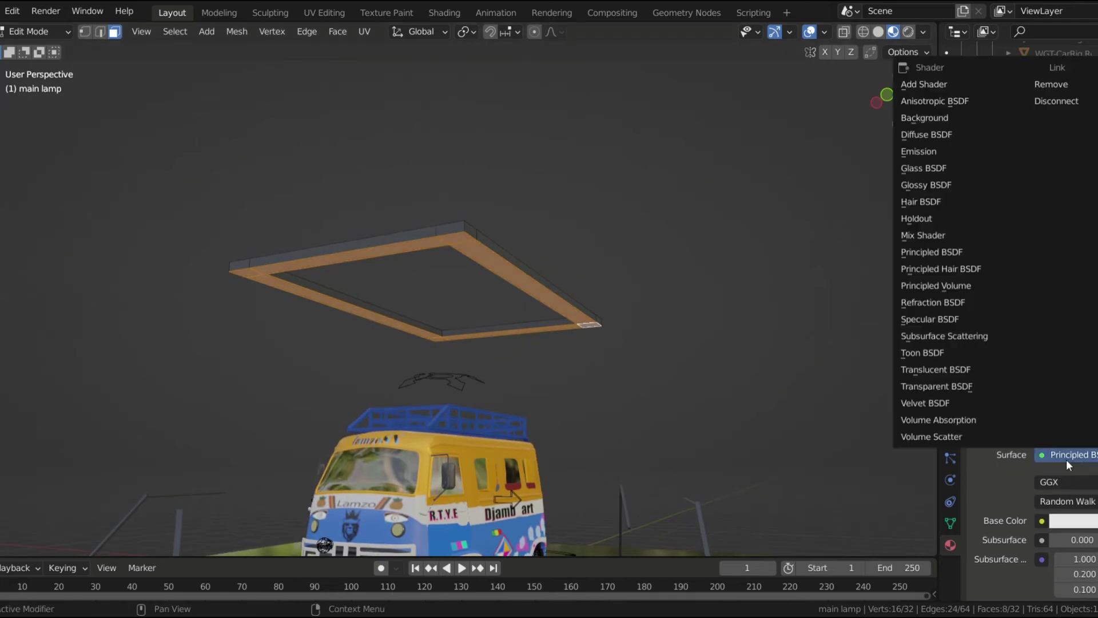
{"action": "left_click", "coordinate": [925, 150]}
{"action": "key", "text": "Tab"}
{"action": "middle_click_drag", "start_coordinate": [829, 492], "coordinate": [569, 267]}
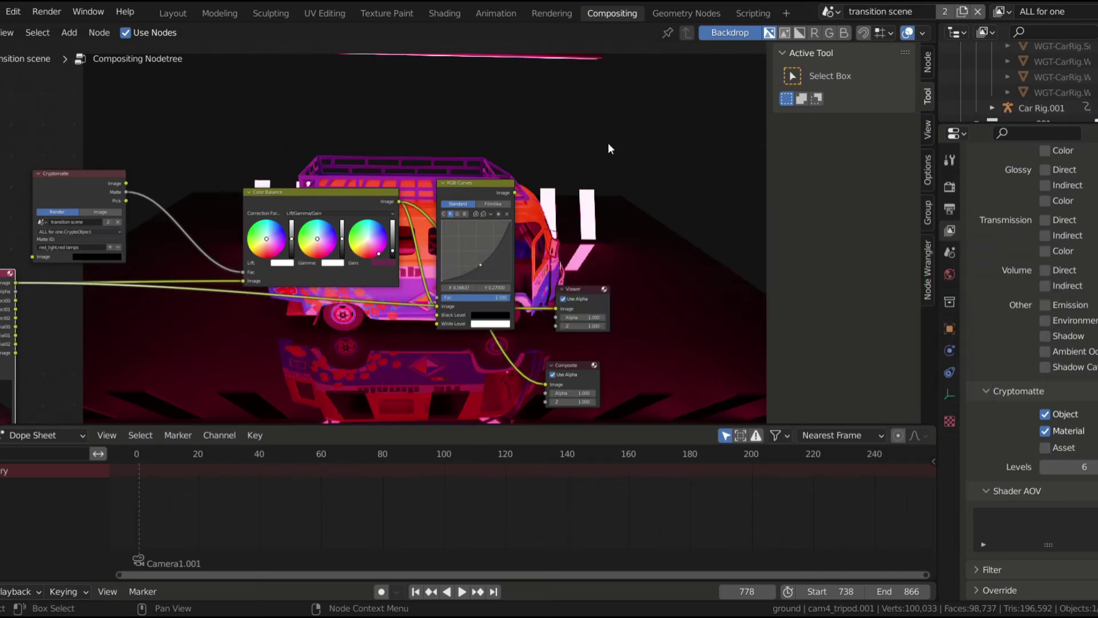
- Bring the RGB Curves node into view and drag its red curve point down and right
{"action": "scroll", "coordinate": [608, 149], "scroll_direction": "up", "scroll_amount": 3}
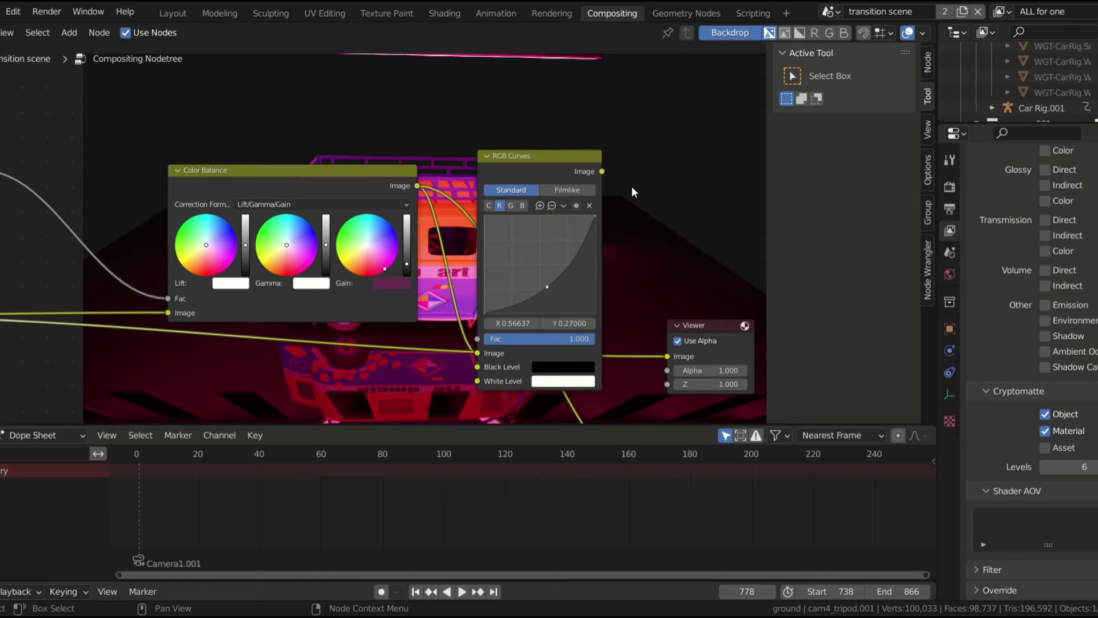
{"action": "middle_click_drag", "start_coordinate": [634, 192], "coordinate": [541, 196]}
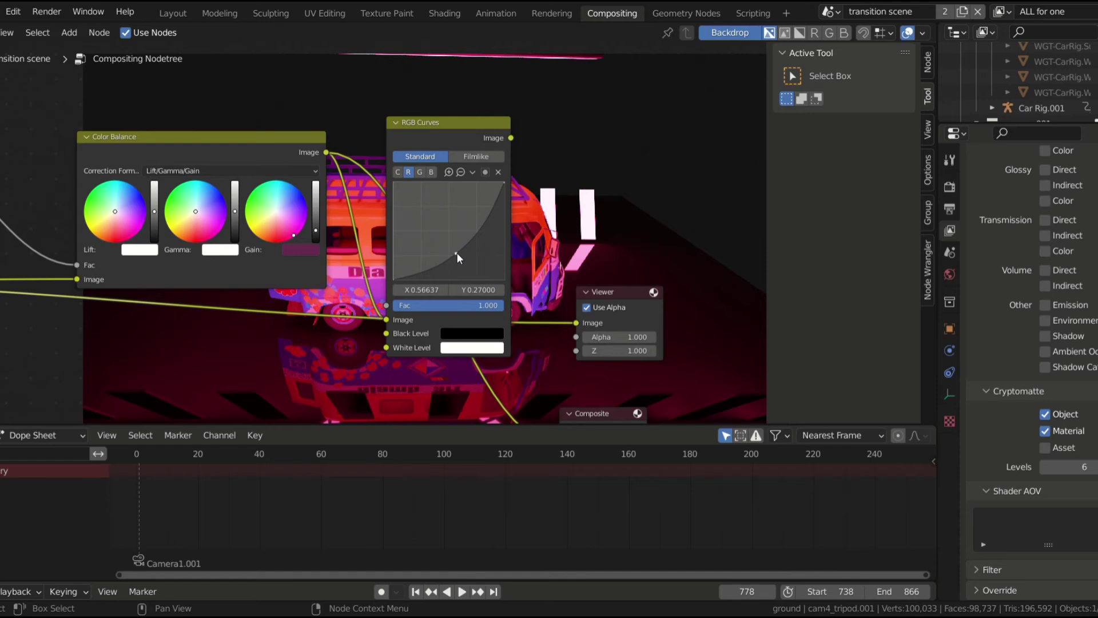
{"action": "left_click_drag", "start_coordinate": [458, 253], "coordinate": [467, 261]}
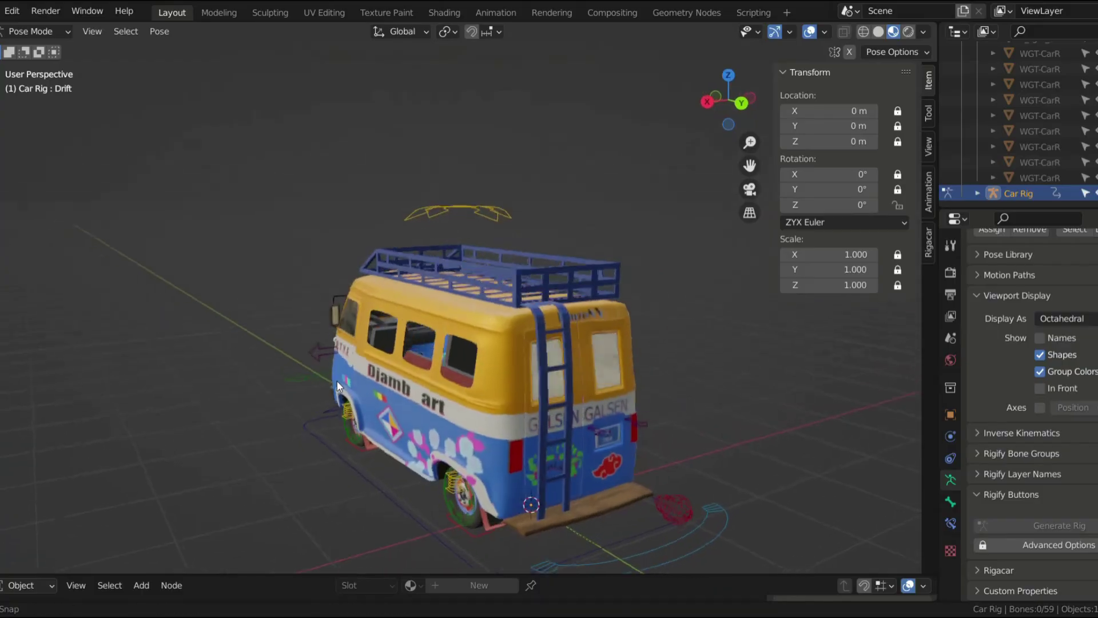
- Orbit to the minibus's front-left side and select all 26 visible rig controls, wheels included
{"action": "middle_click_drag", "start_coordinate": [489, 396], "coordinate": [473, 352], "text": "shift"}
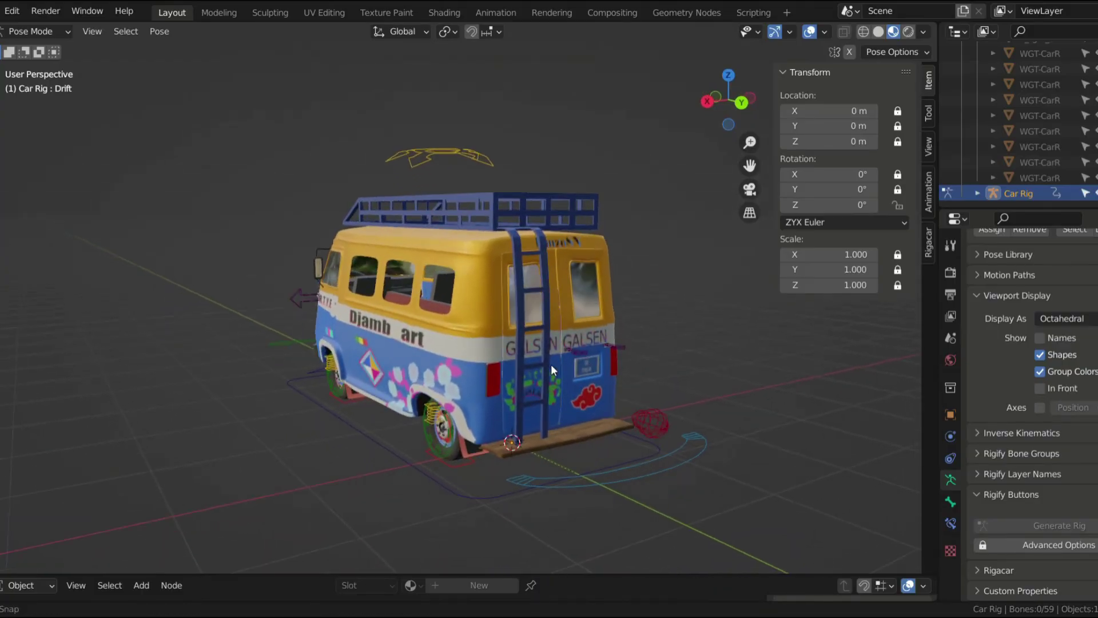
{"action": "middle_click_drag", "start_coordinate": [551, 365], "coordinate": [21, 366]}
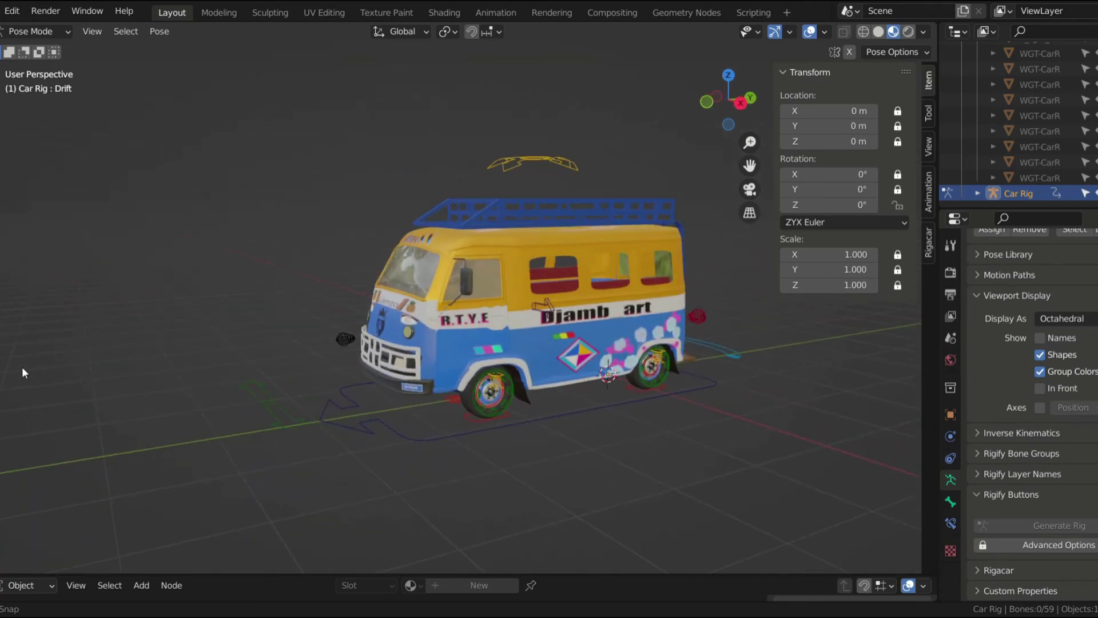
{"action": "middle_click_drag", "start_coordinate": [578, 333], "coordinate": [446, 361], "text": "shift"}
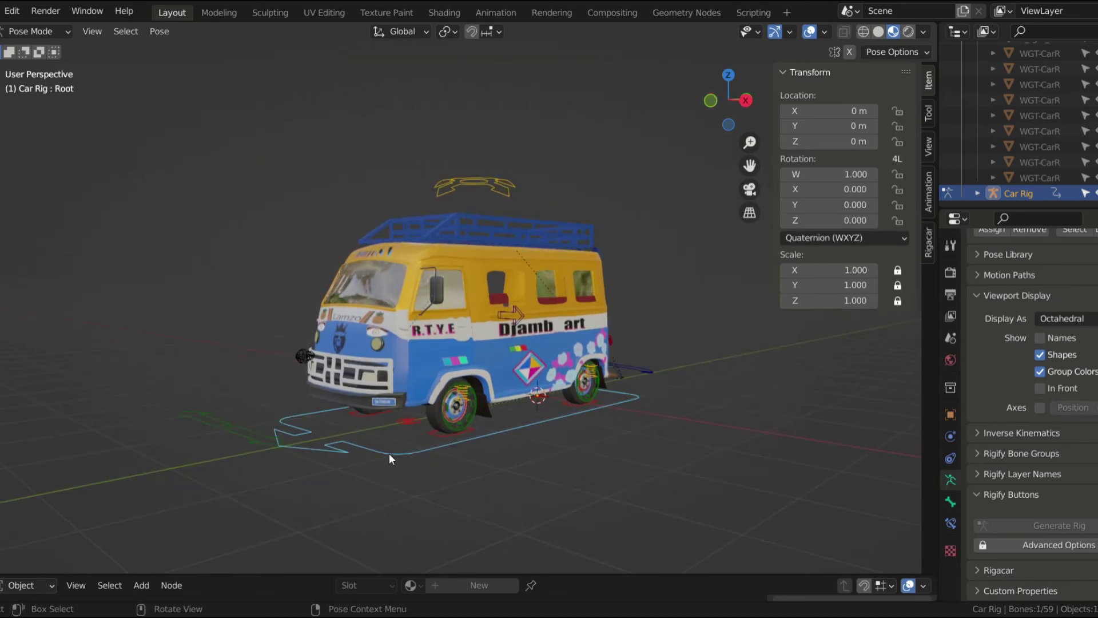
{"action": "key", "text": "a"}
{"action": "middle_click_drag", "start_coordinate": [459, 476], "coordinate": [749, 476]}
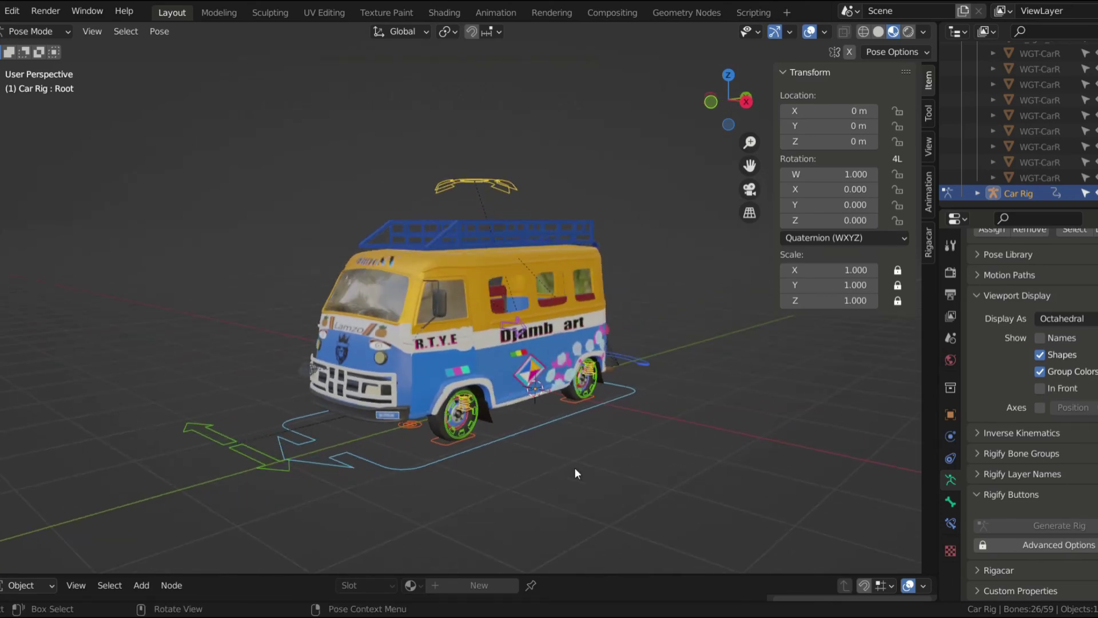